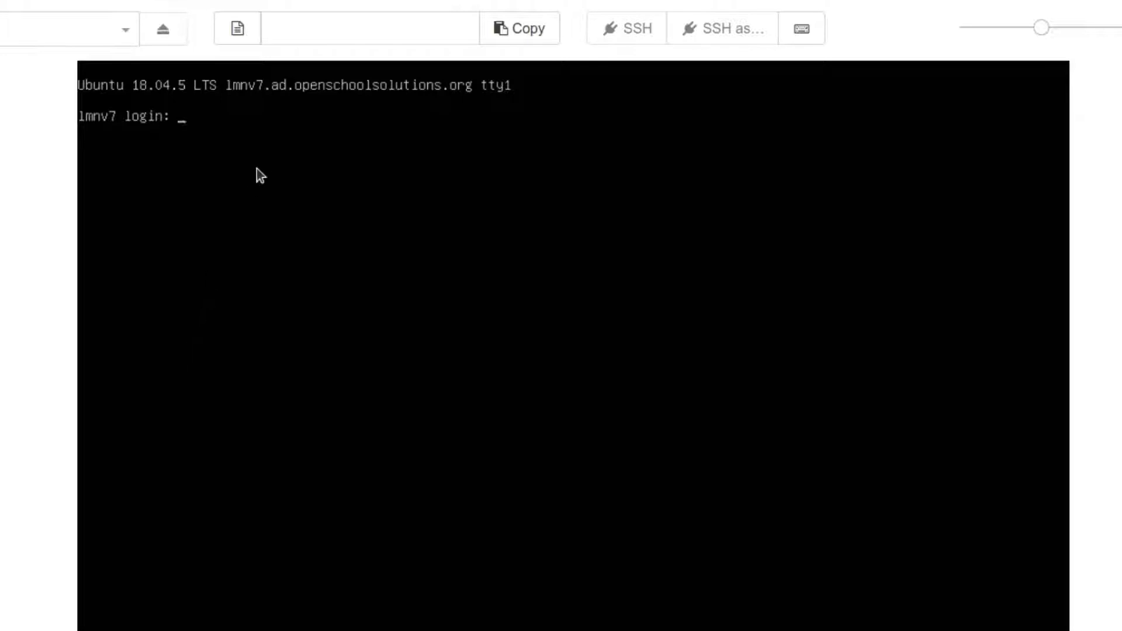
Step: Log in at the lmnv7 console prompt as adminlocal with the local admin password
type("adminlocal")
key("Return")
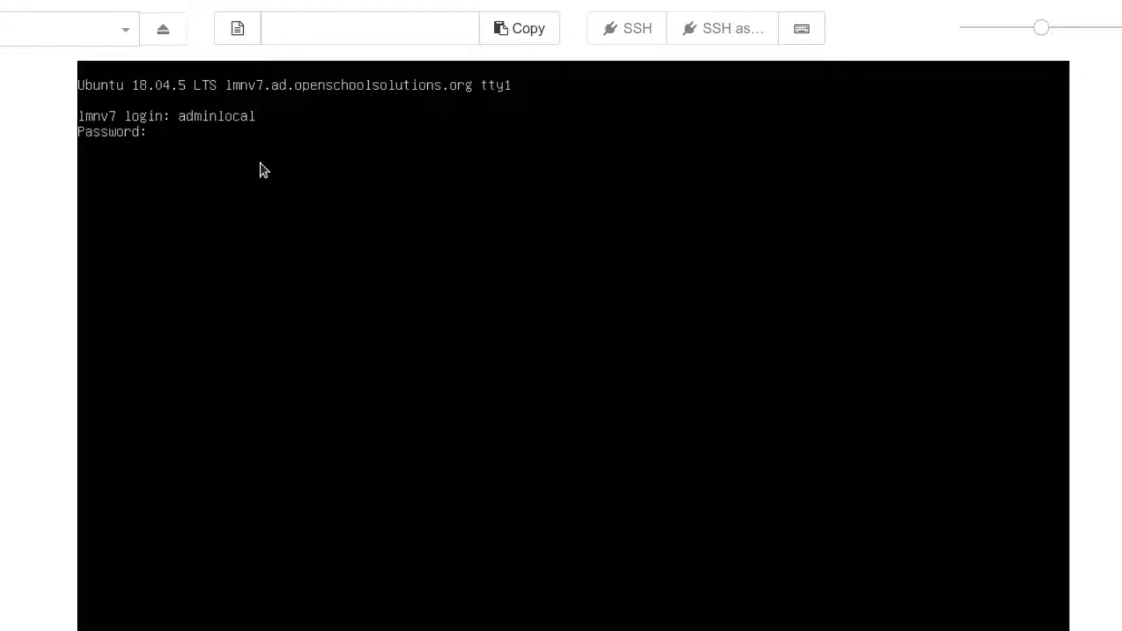
key("Return")
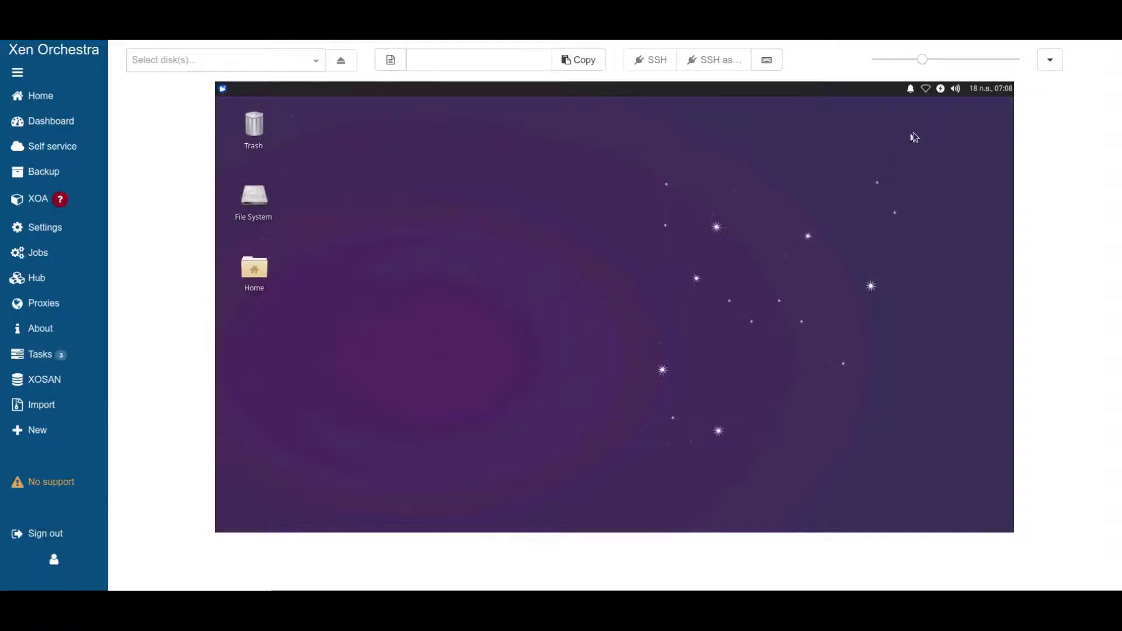
Step: From the network applet's Edit Connections list, add a new Ethernet connection
left_click(927, 89)
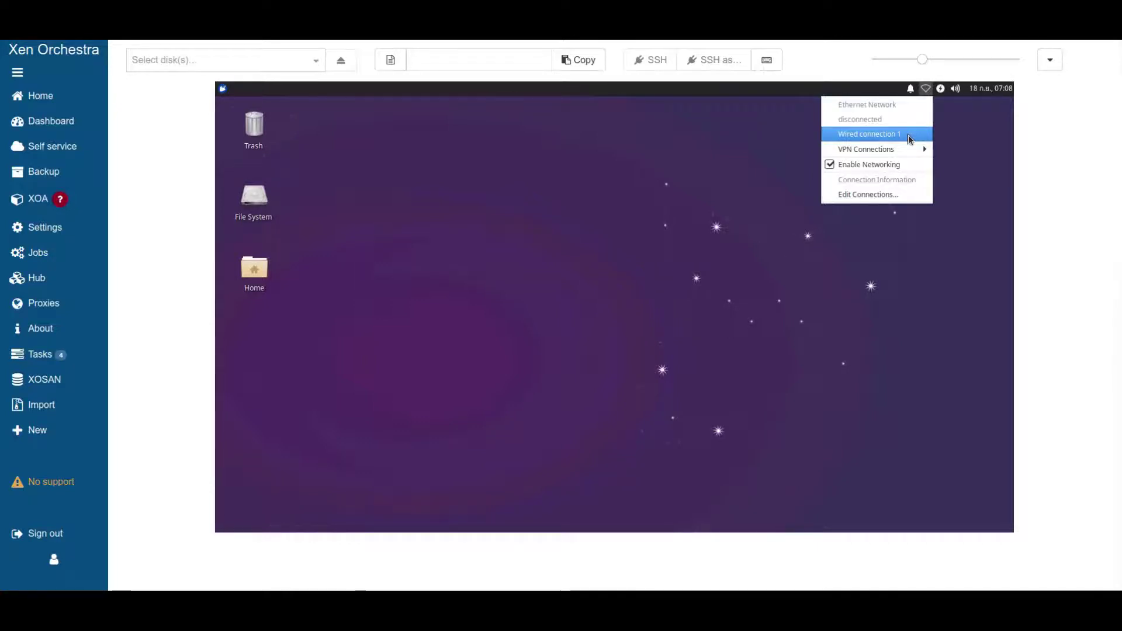
left_click(868, 193)
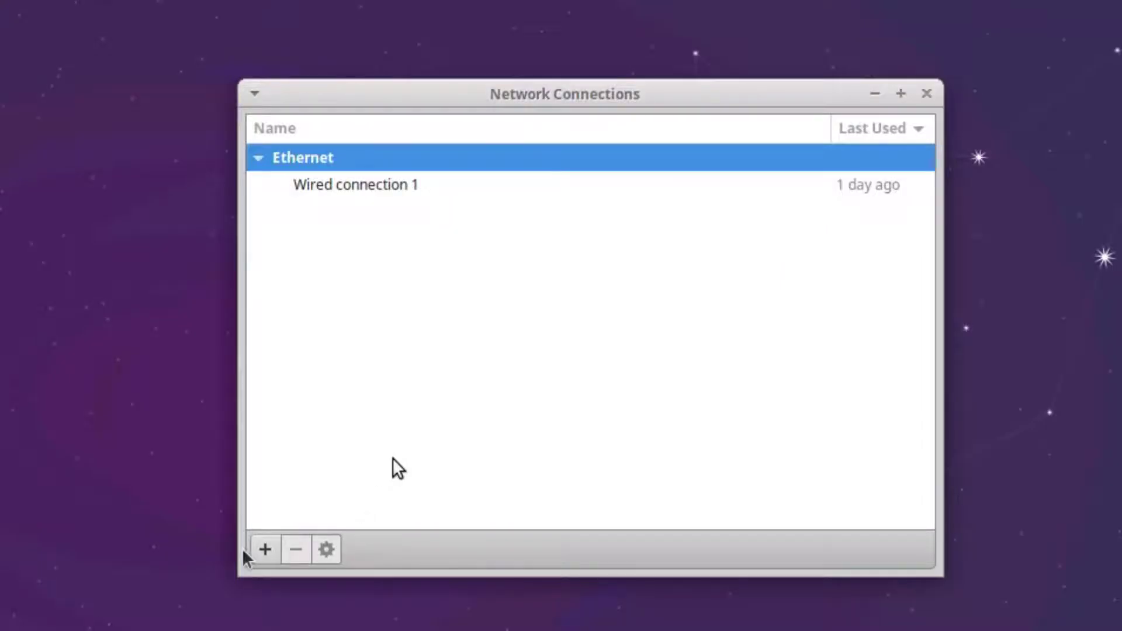
left_click(257, 550)
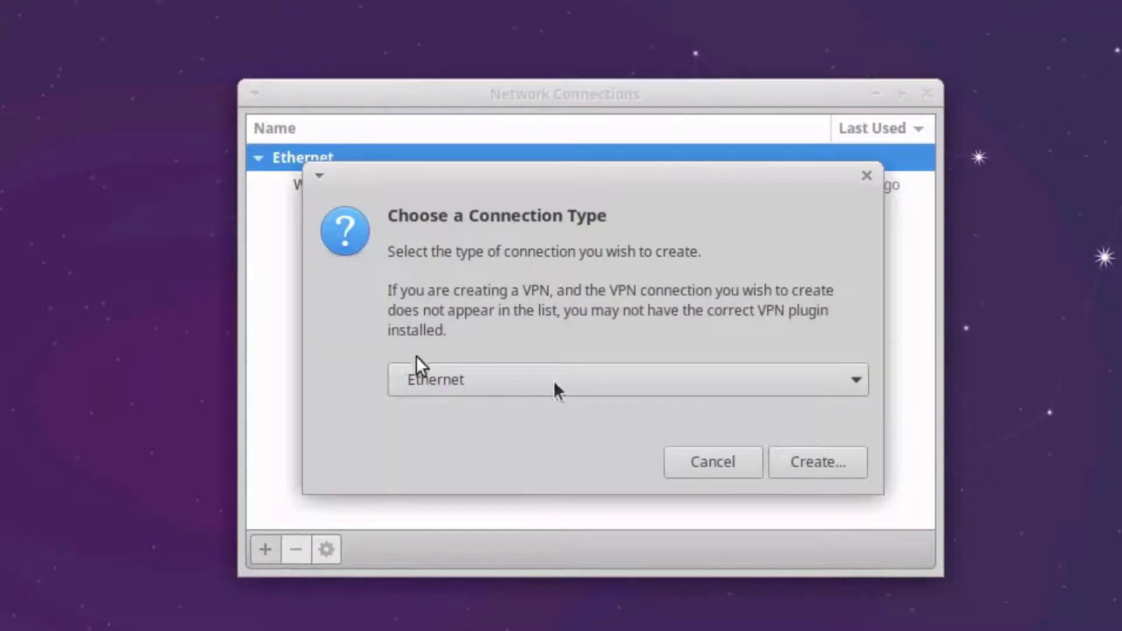
left_click(821, 464)
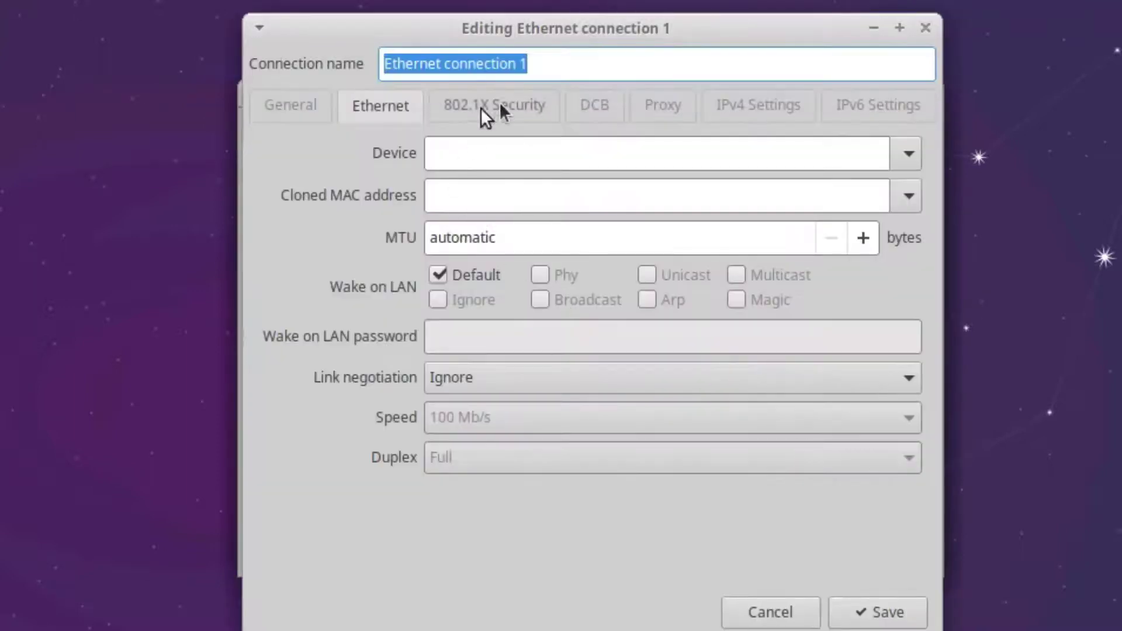
Step: Name the new Ethernet connection LMN
type("LMMMMMN")
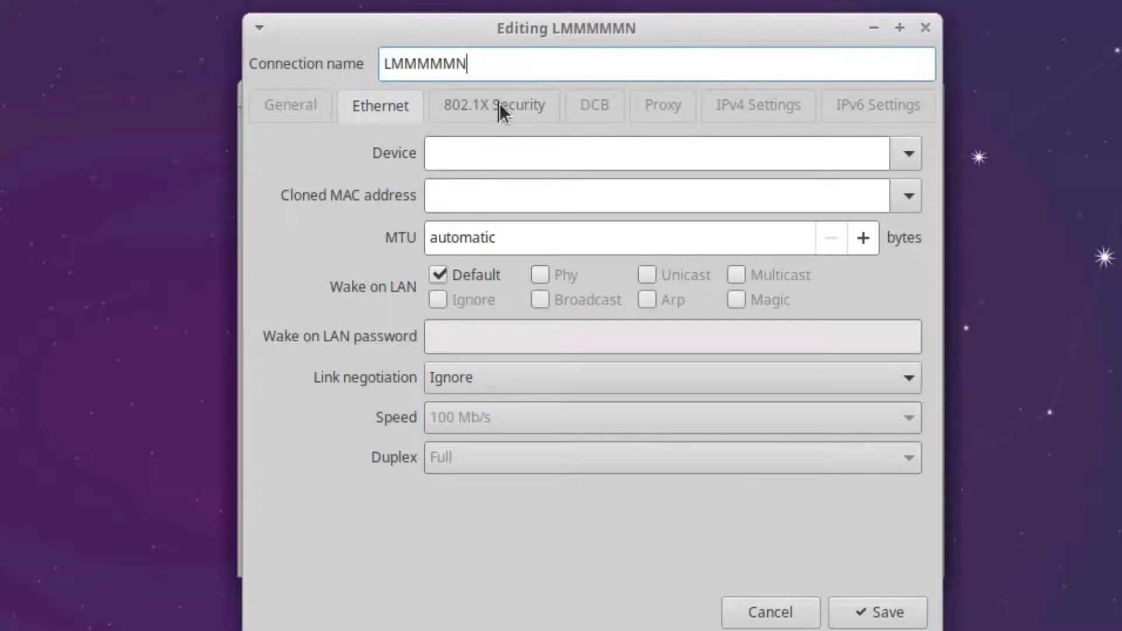
key("BackSpace")
key("BackSpace")
key("BackSpace")
key("BackSpace")
key("BackSpace")
key("BackSpace")
type("N")
key("BackSpace")
type("MN")
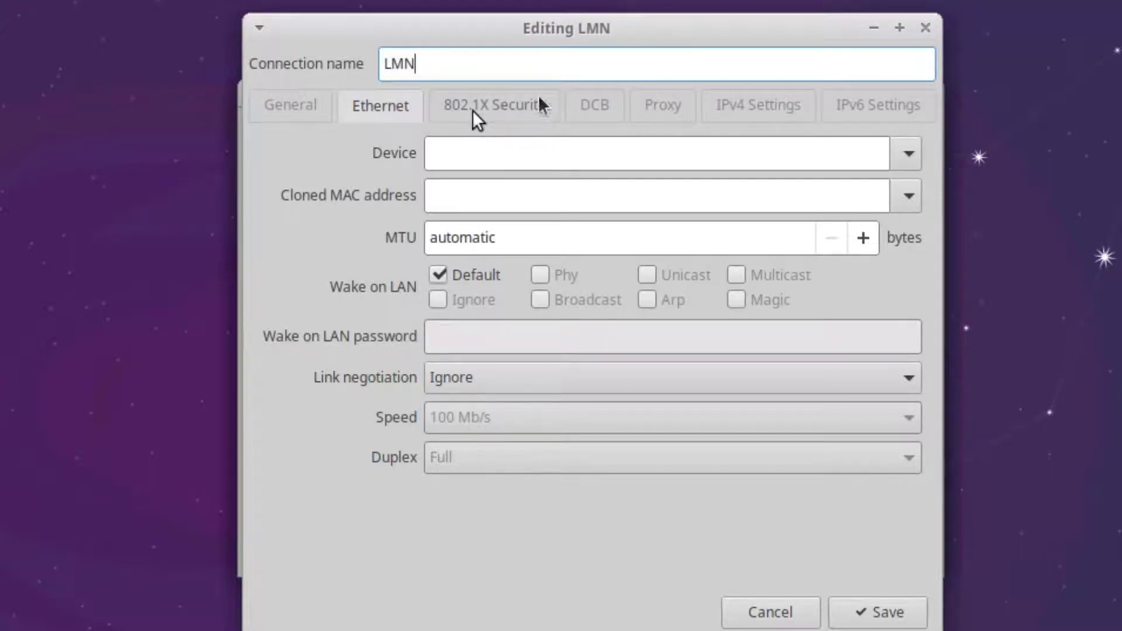
Step: Set LMN's IPv4 to Manual with address 10.0.0.10, netmask 20, gateway 10.0.0.254
left_click(755, 110)
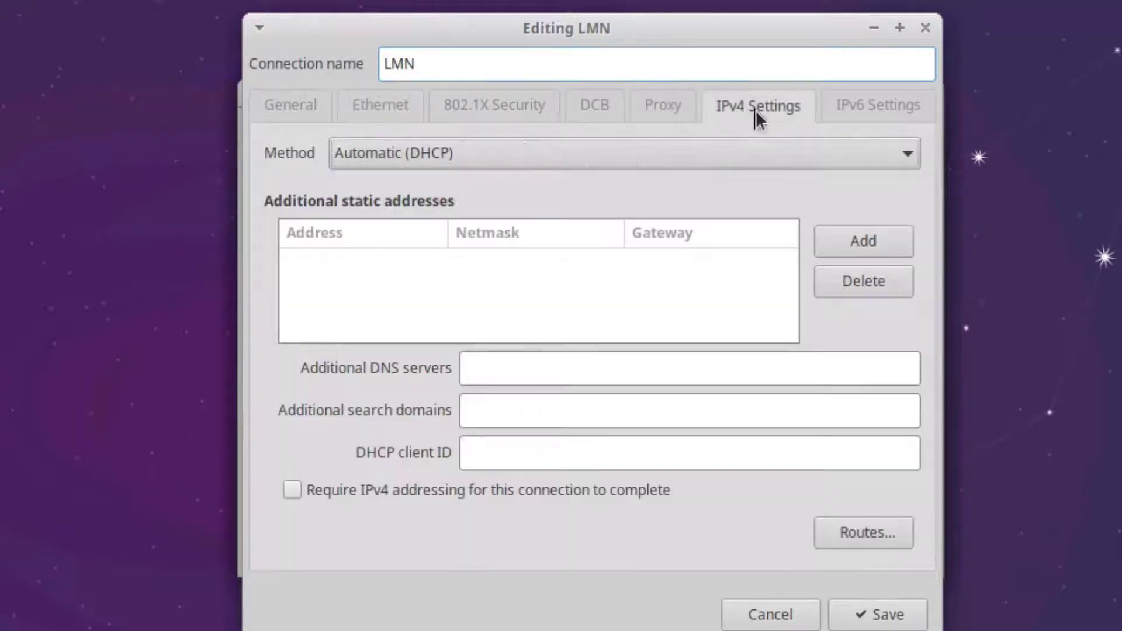
left_click(520, 157)
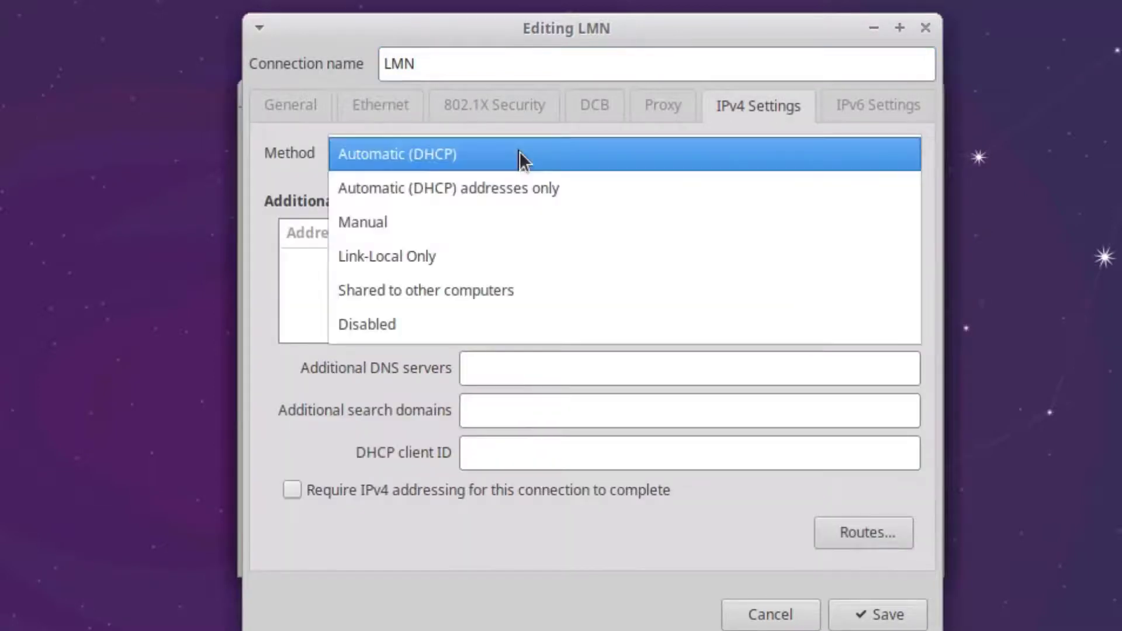
left_click(367, 222)
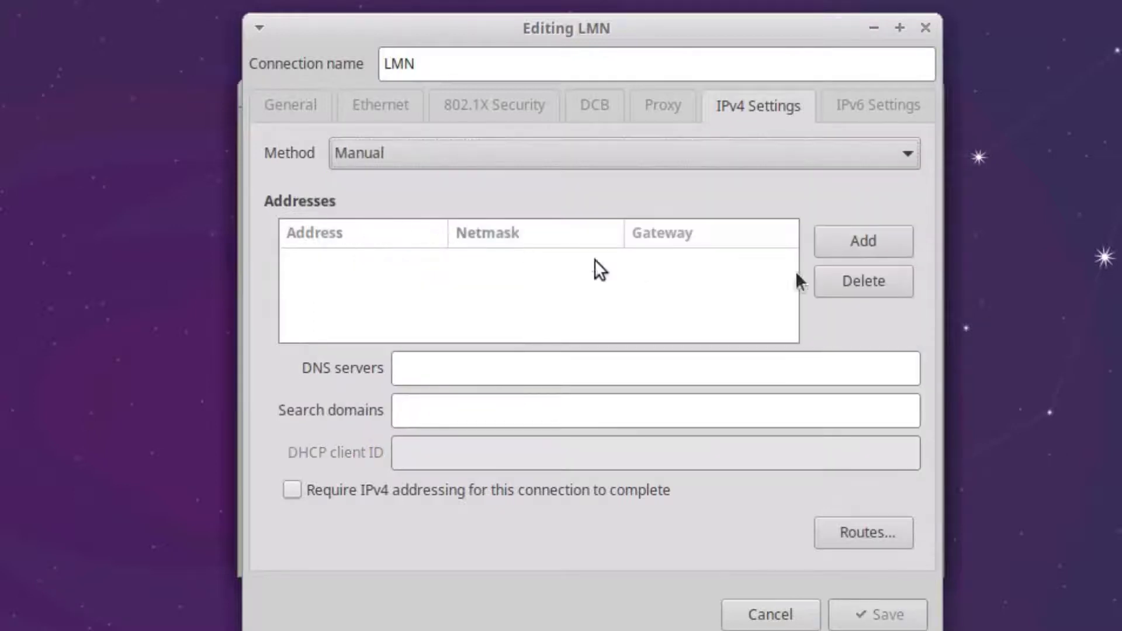
left_click(870, 250)
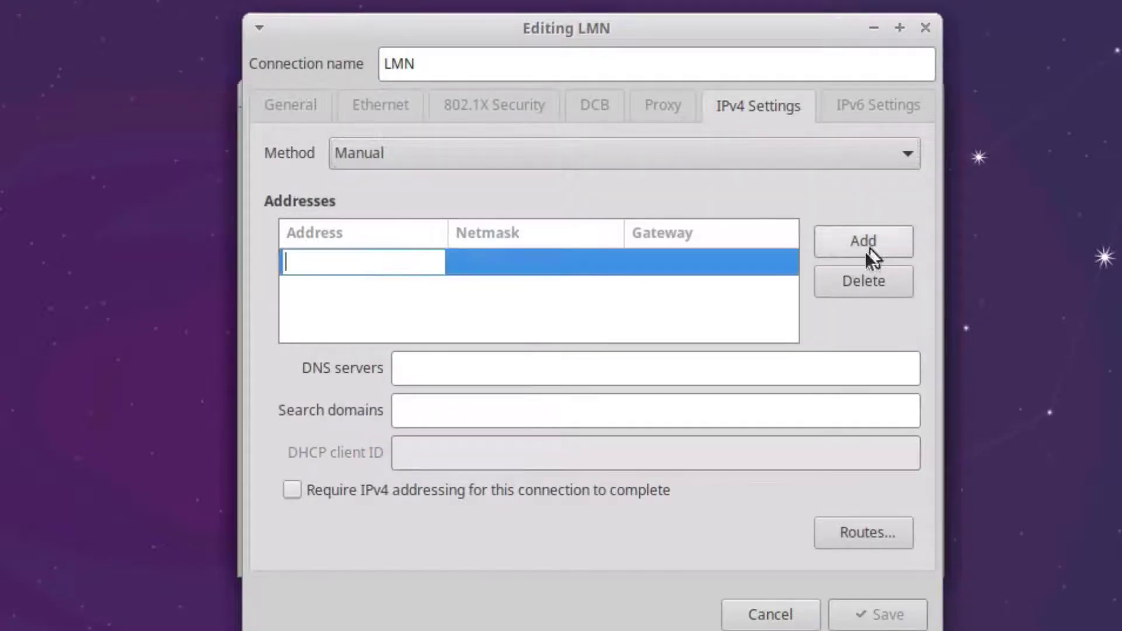
type("10.")
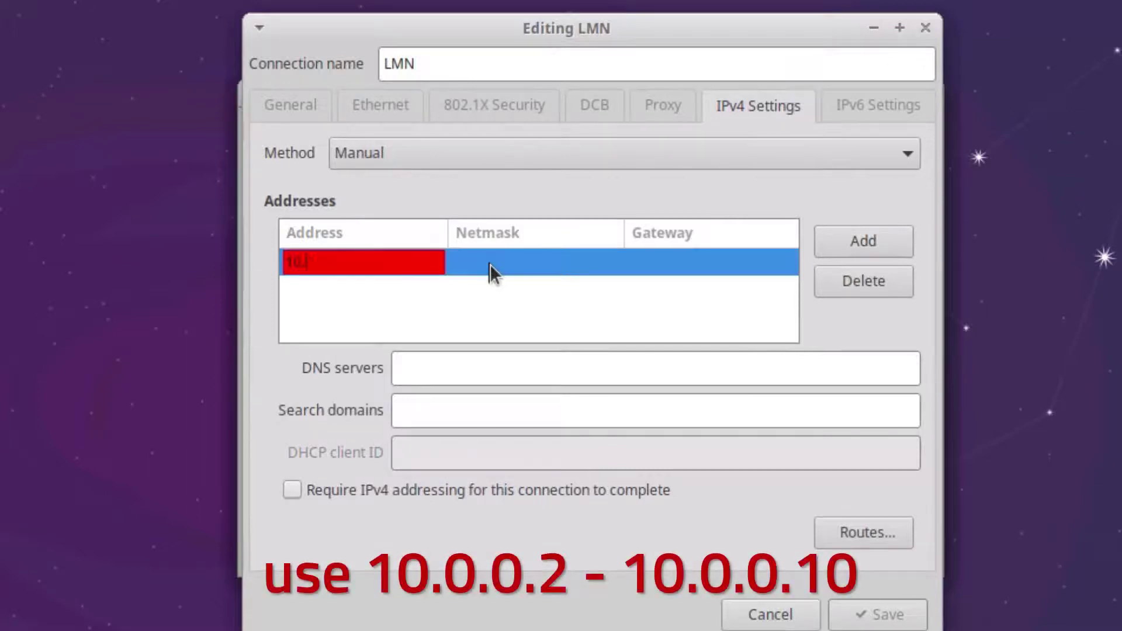
type("0.0.10")
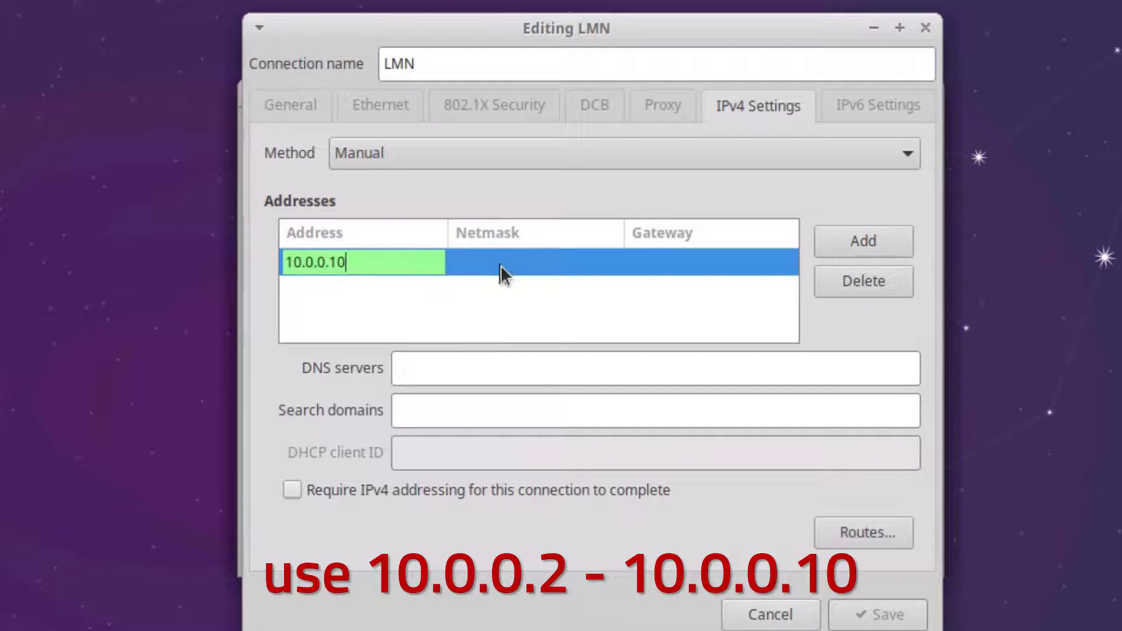
left_click(501, 265)
type("20")
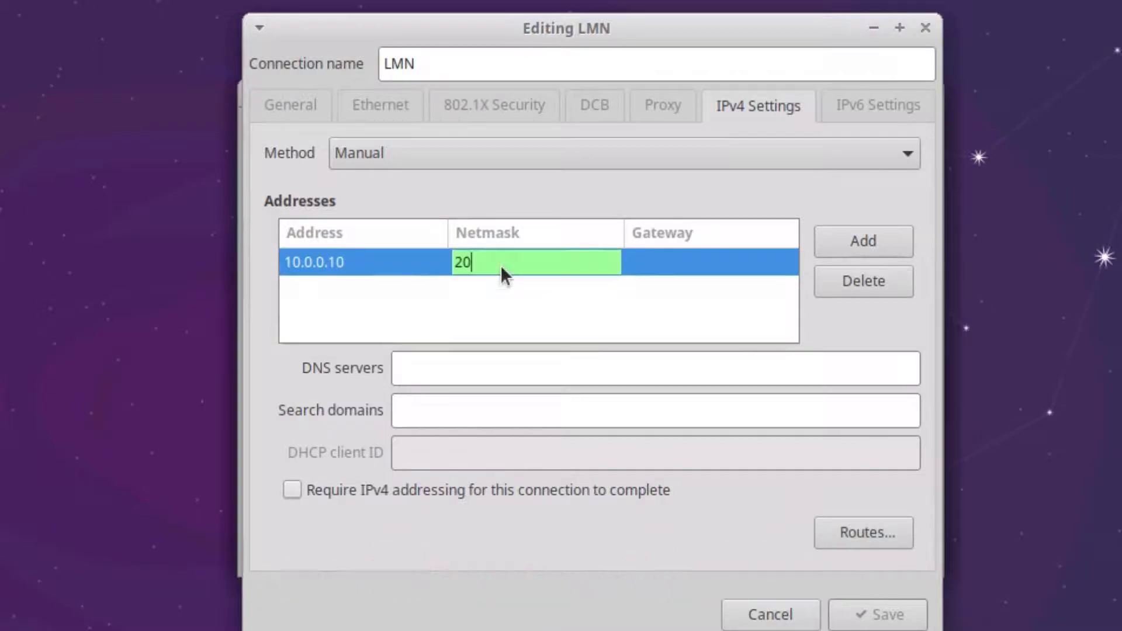
key("Tab")
type("10")
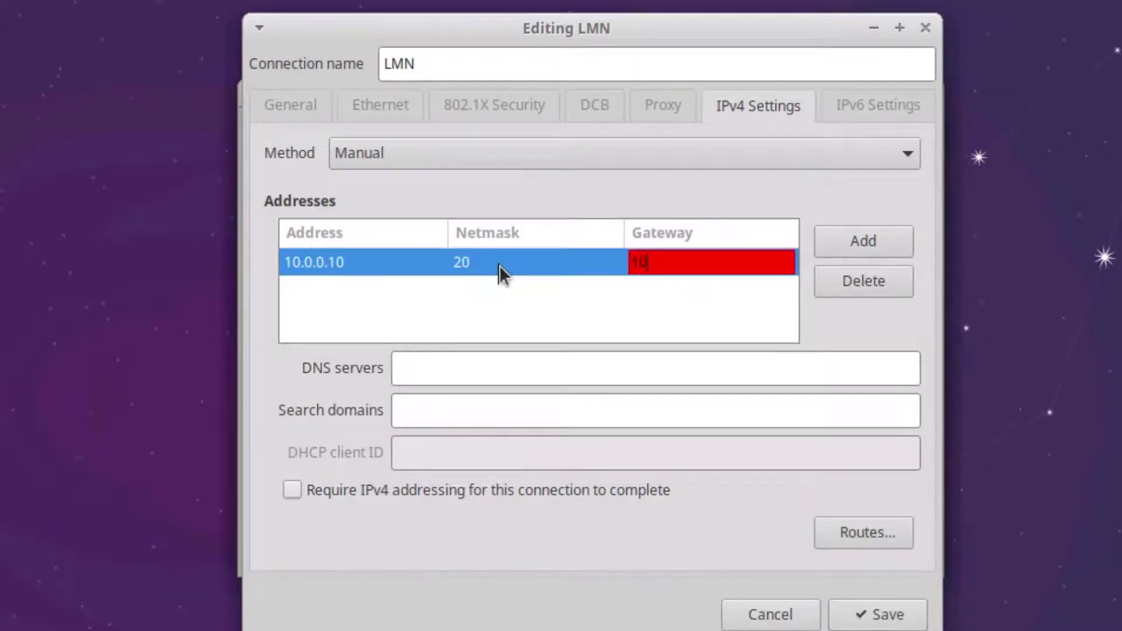
type(".0.0.2544")
key("BackSpace")
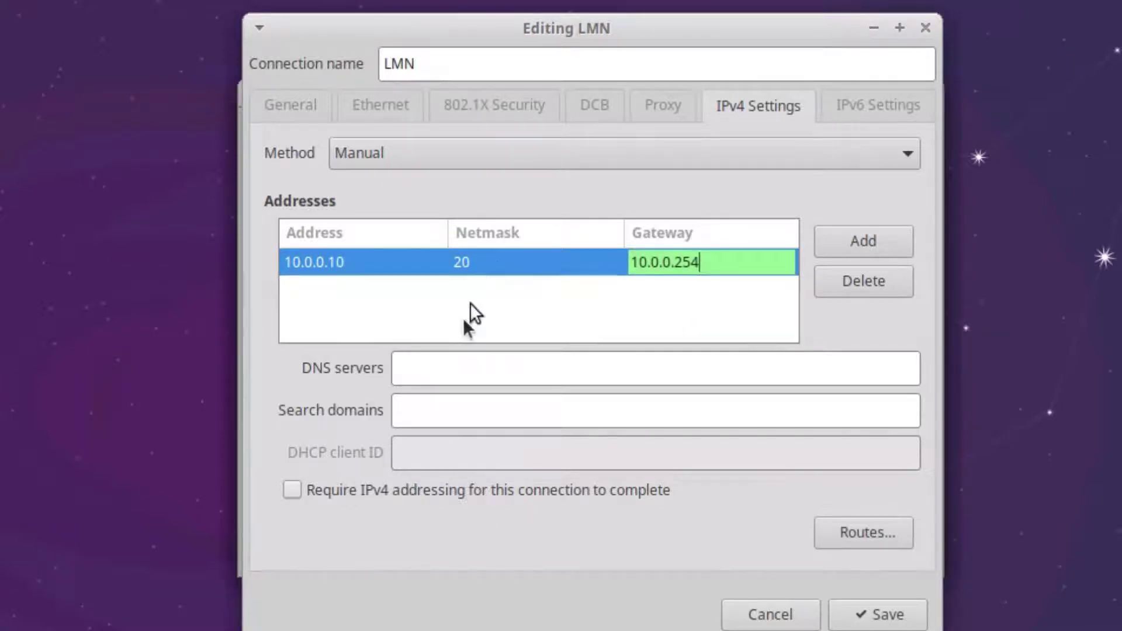
Step: Enter DNS server 10.0.0.1 and search domain ad.openschoolsolutions.org
left_click(447, 376)
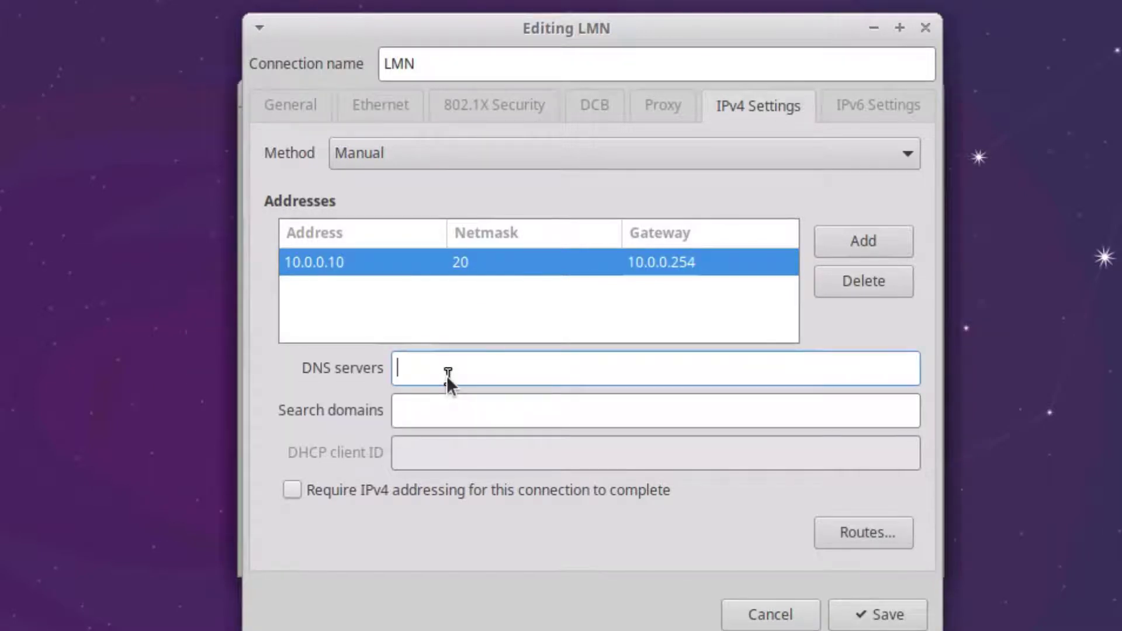
type("10.0.0.1")
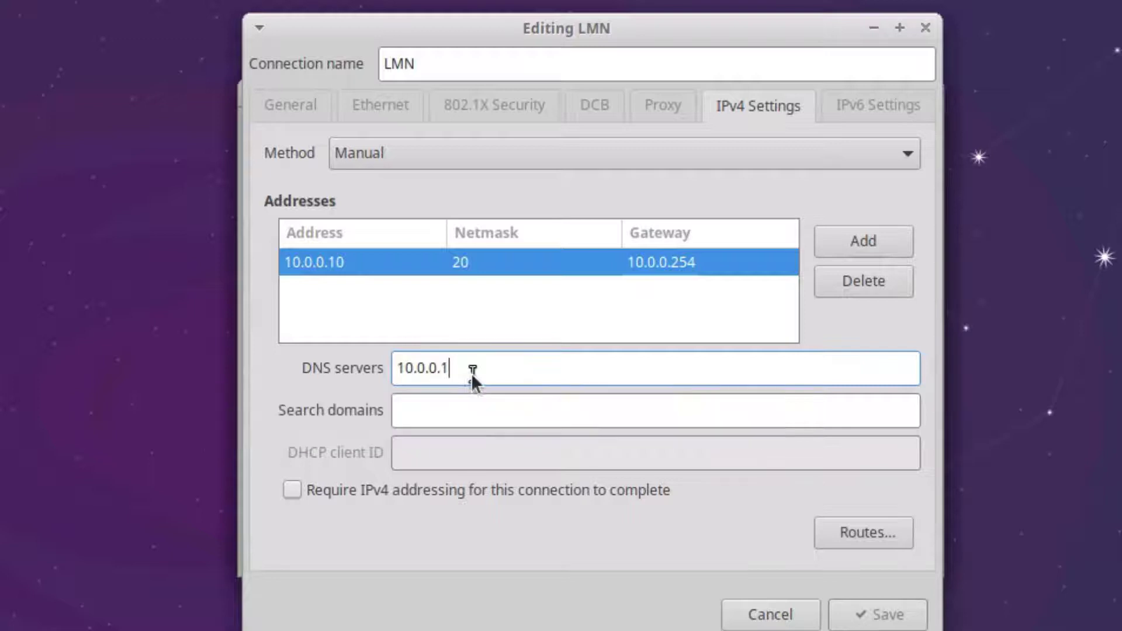
left_click(452, 406)
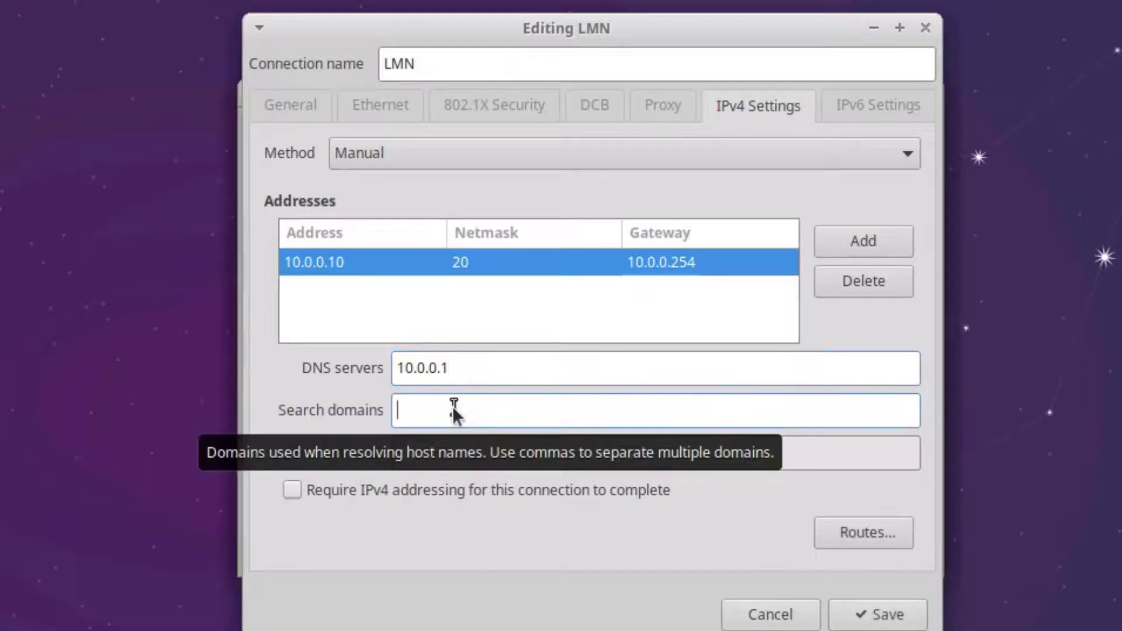
type("ad.openschoolsolutio")
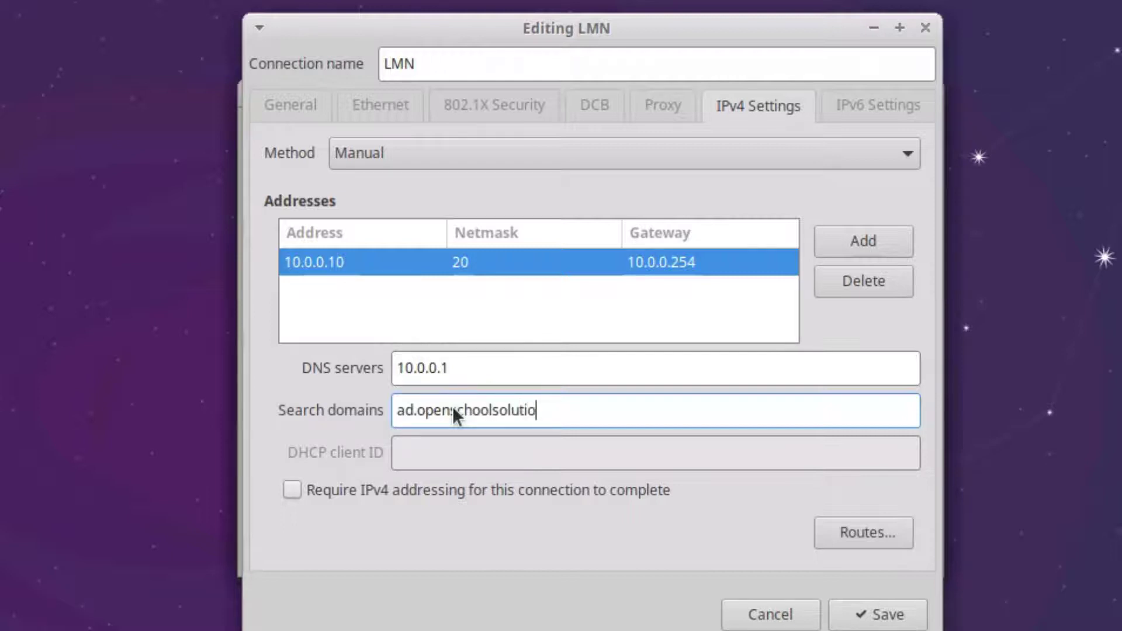
type("ns.org")
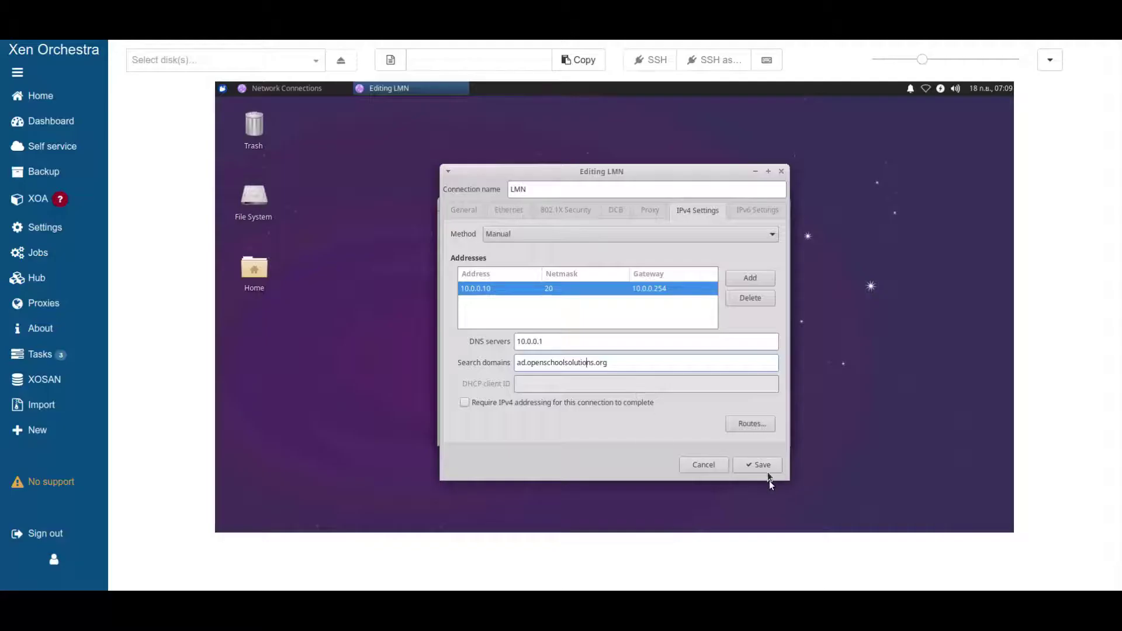
Step: Save LMN, close Network Connections, connect to LMN from the applet and start the Web Browser
left_click(758, 465)
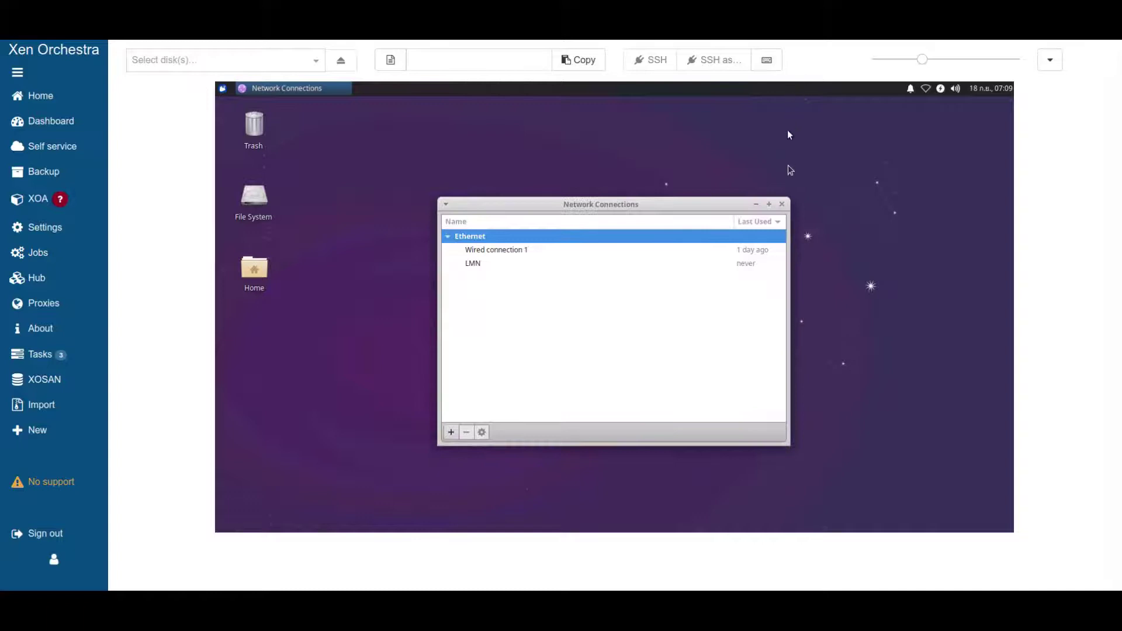
left_click(783, 204)
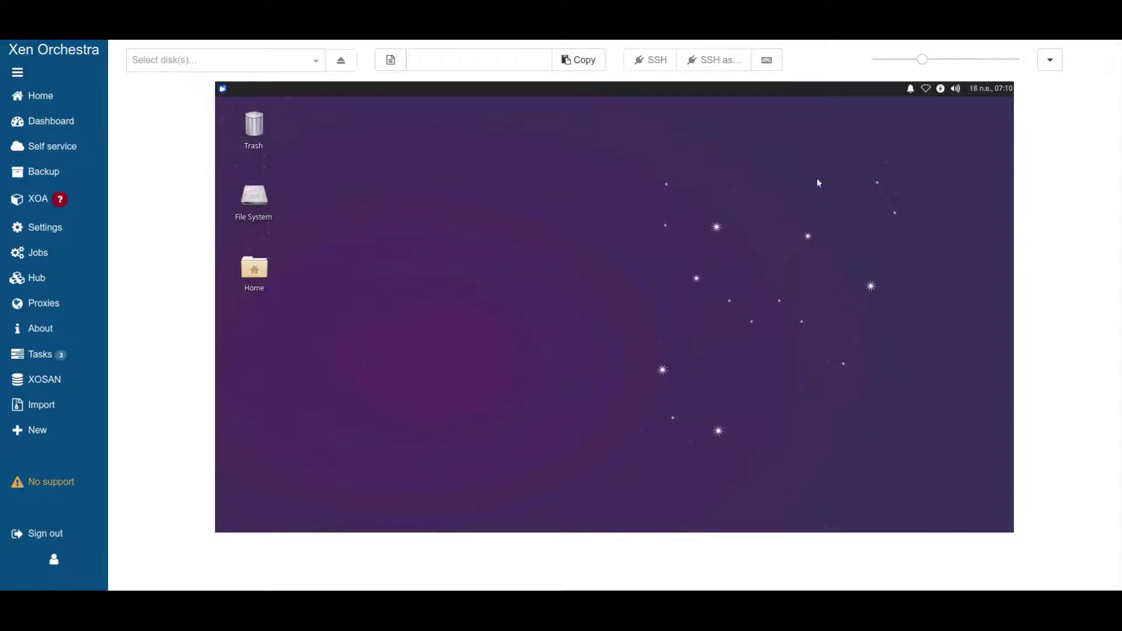
left_click(927, 89)
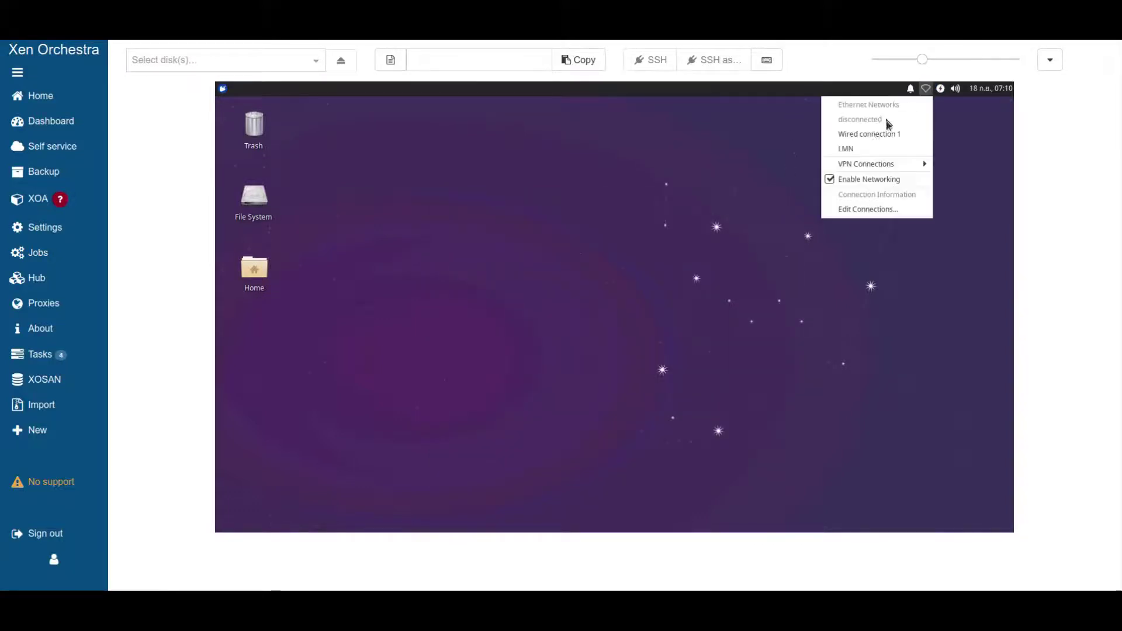
left_click(864, 150)
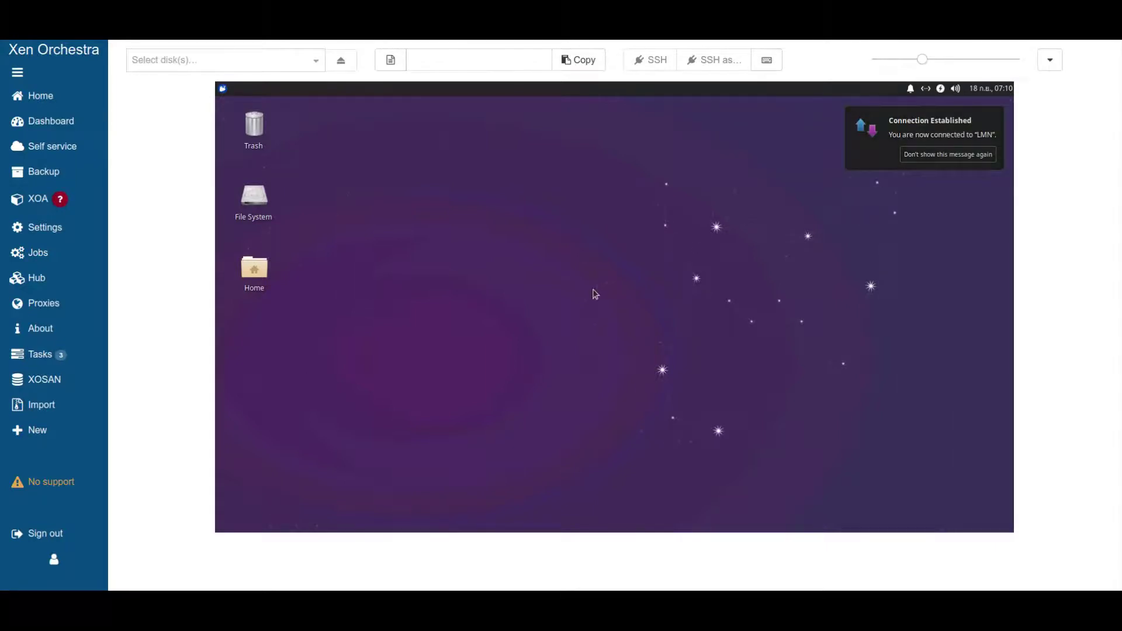
left_click(223, 89)
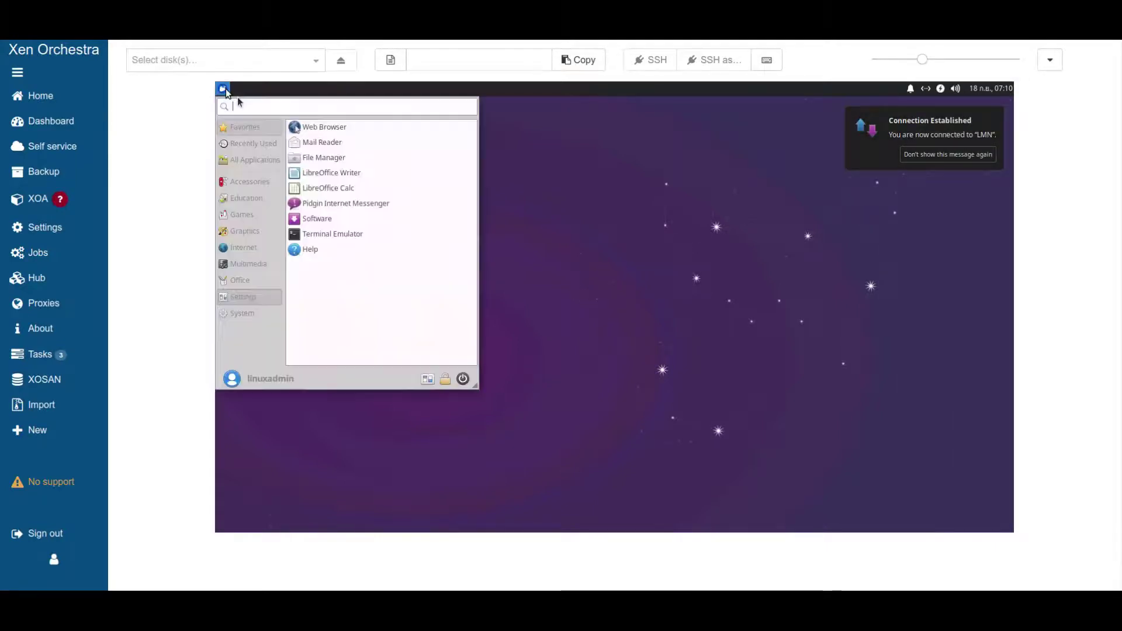
left_click(310, 128)
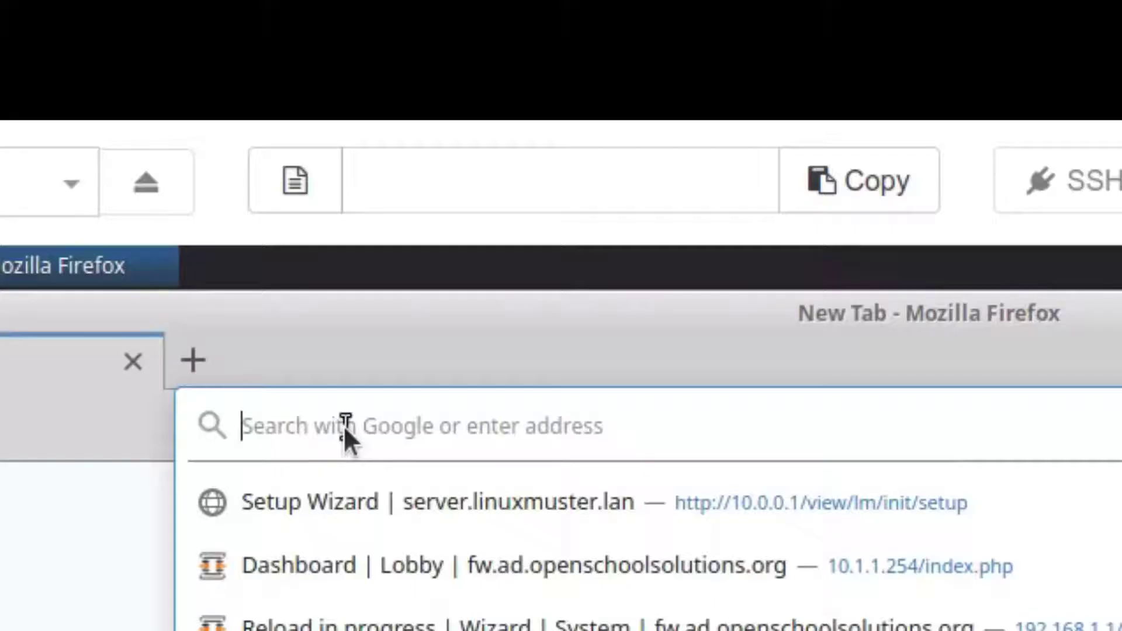
Step: Browse to 10.0.0.1 and sign in to the web UI as root with its password
type("10")
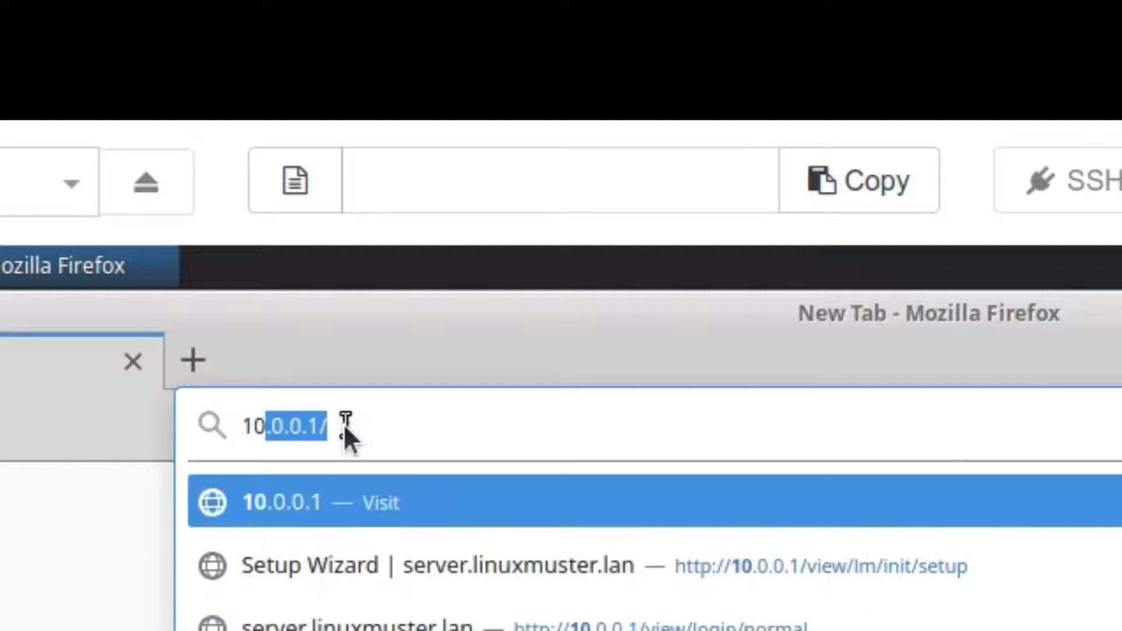
type(".0.0.")
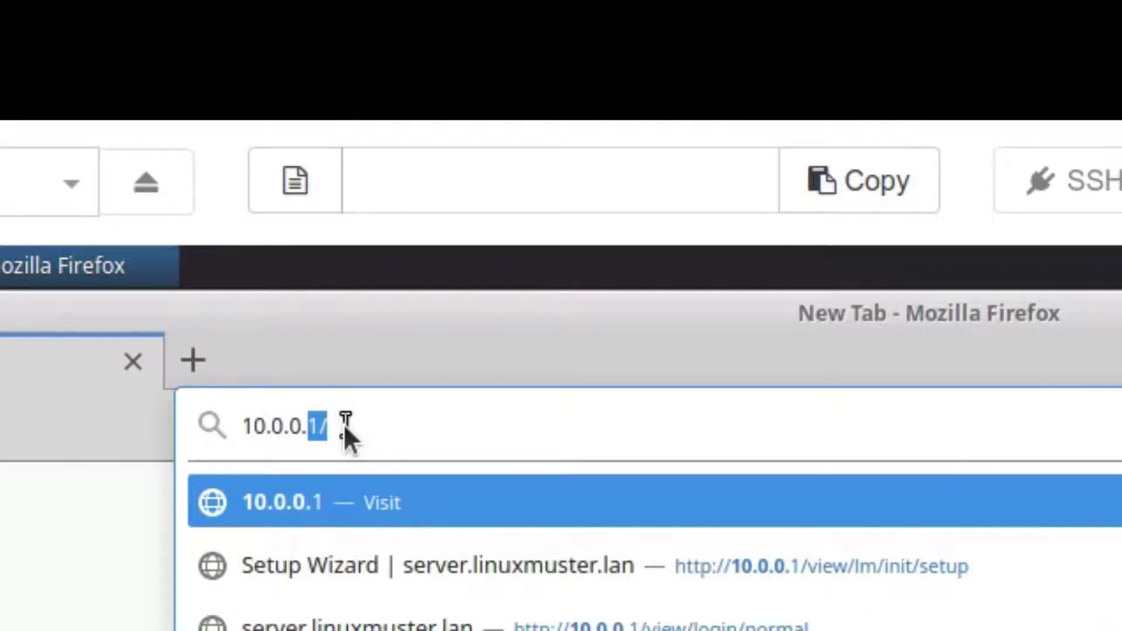
type("1")
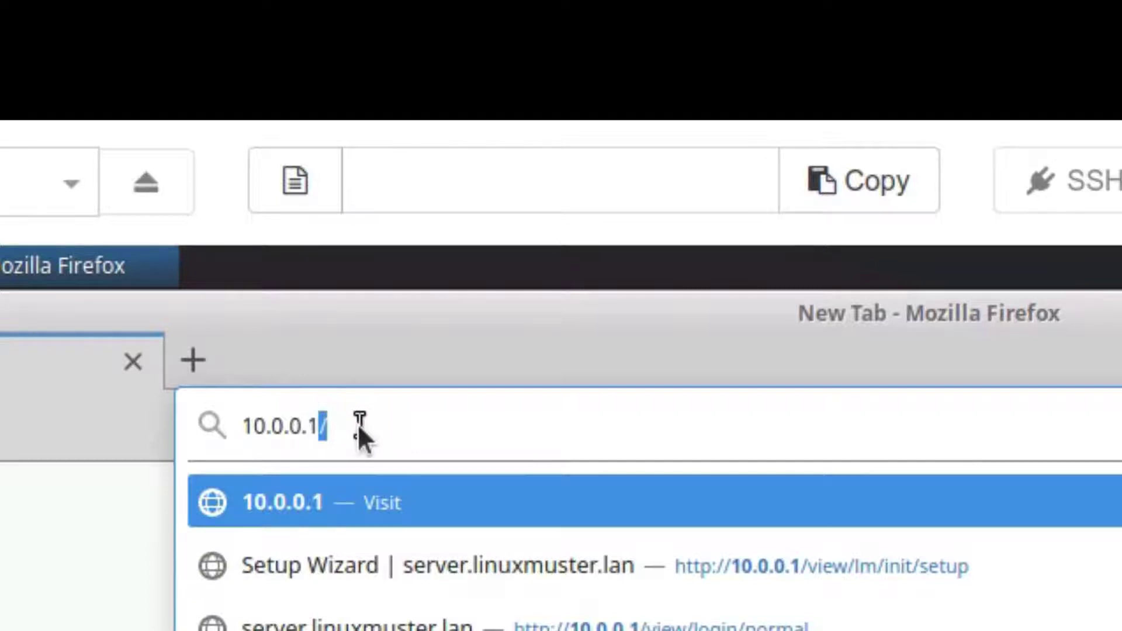
key("Return")
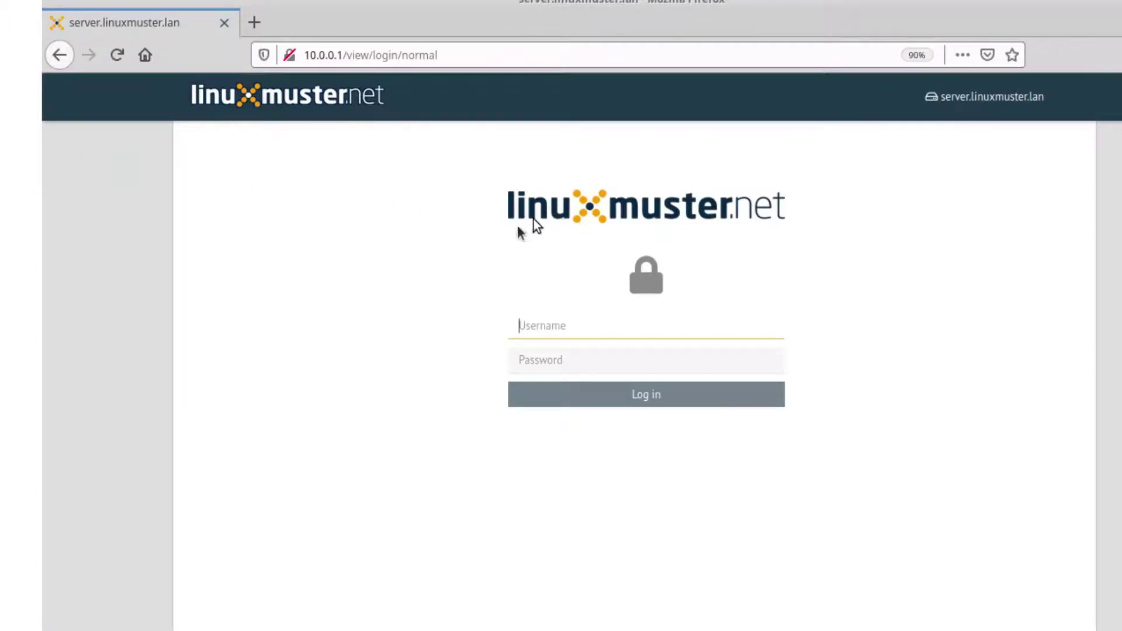
left_click(539, 325)
type("r")
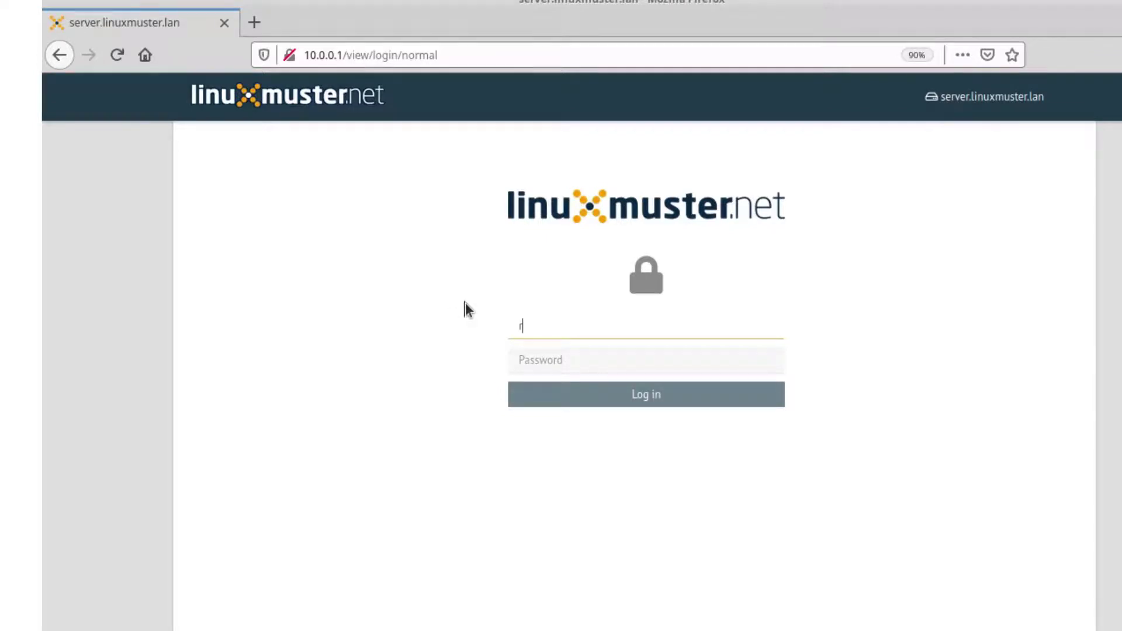
type("oot")
key("Tab")
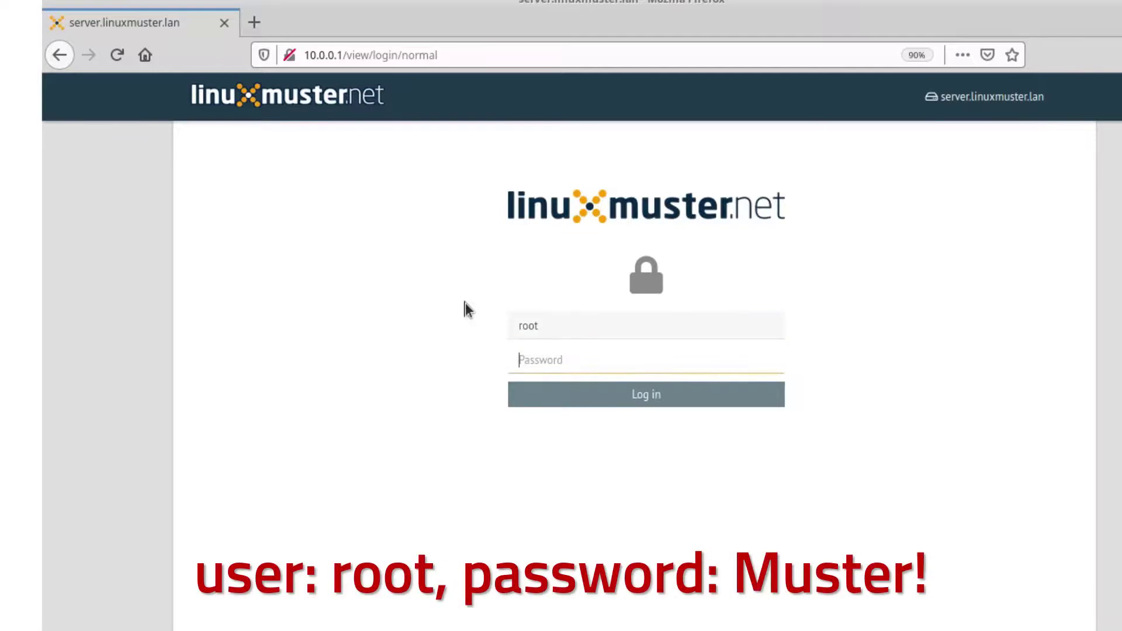
type("Mus")
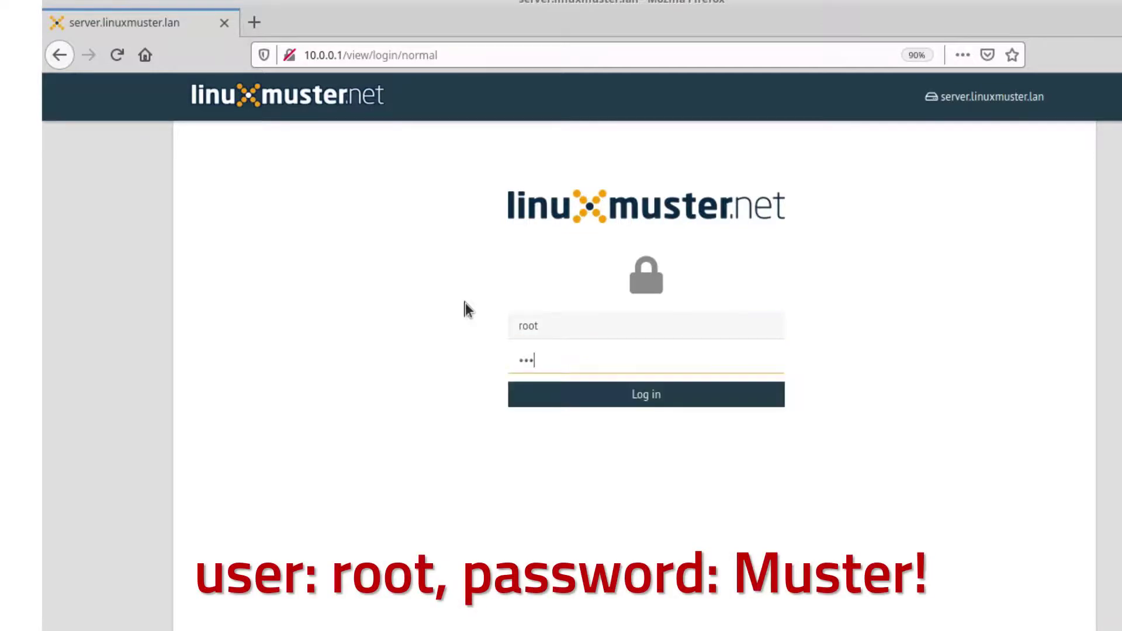
type("ter!")
left_click(668, 399)
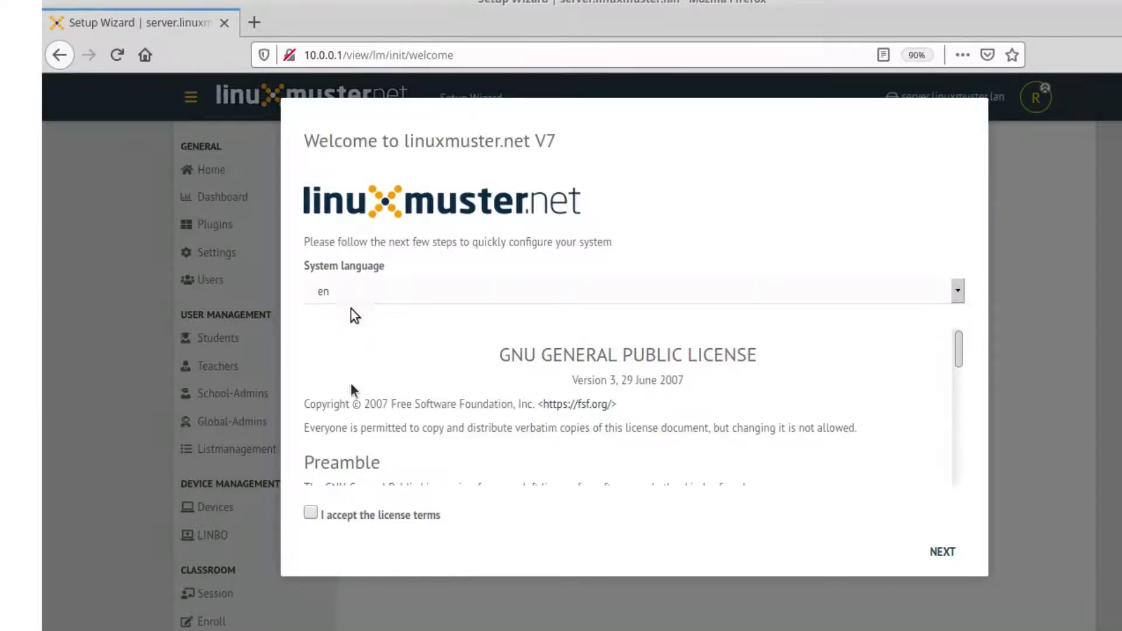
Step: Tick 'I accept the license terms' on the setup wizard's welcome page
left_click(311, 513)
Step: Advance to the school information page and zoom Firefox out to 80%
left_click(942, 555)
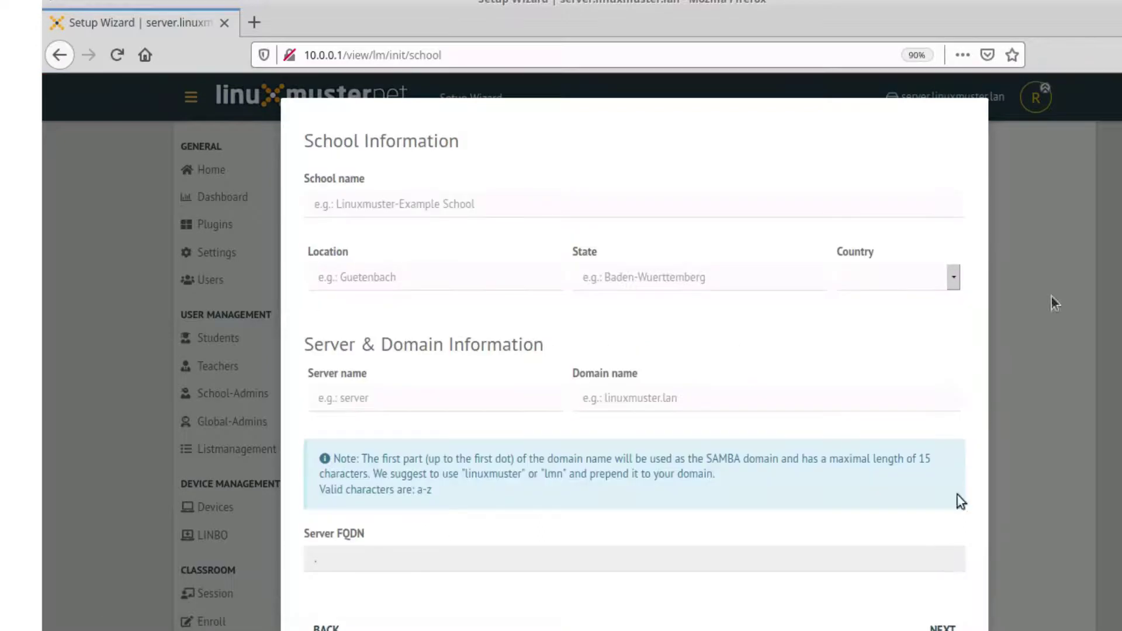
left_click(1105, 55)
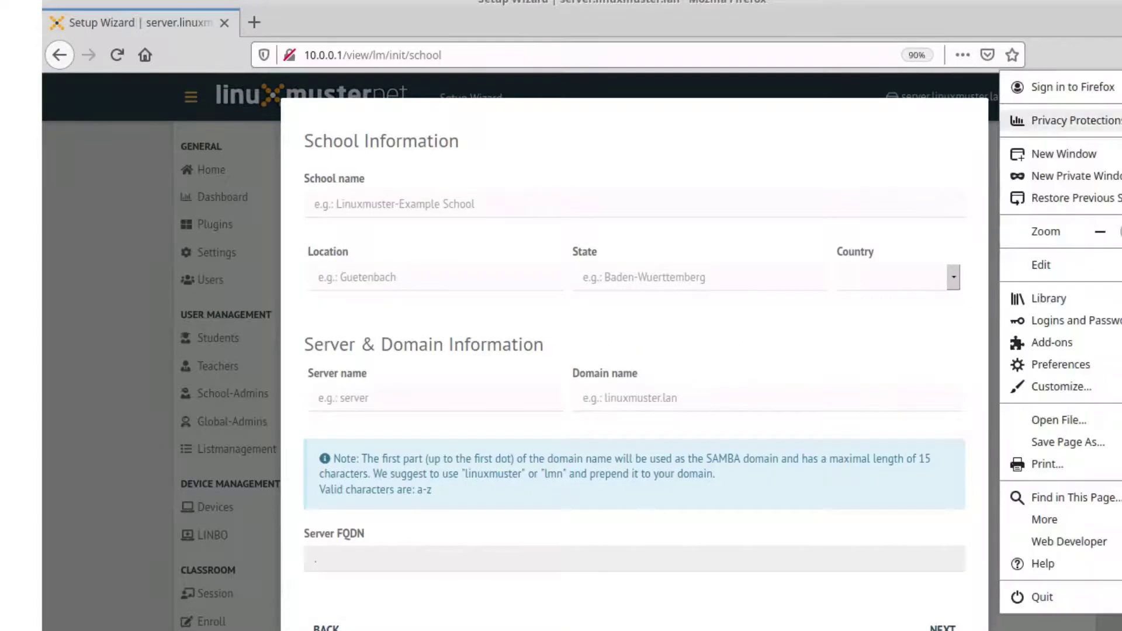
left_click(1101, 232)
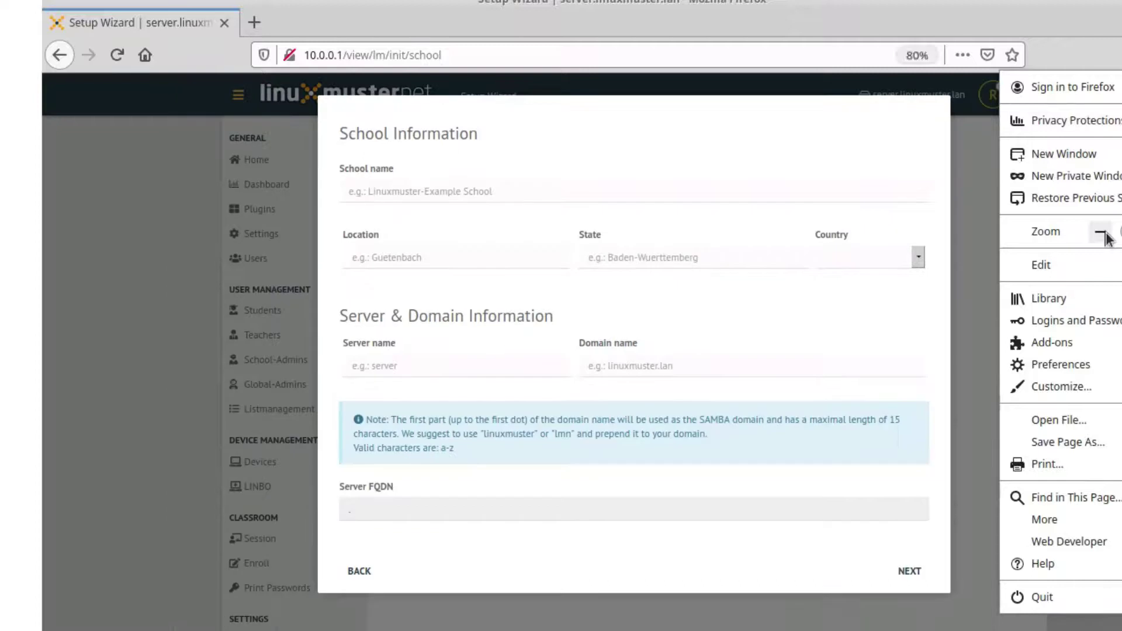
Step: Enter school My School, location My City, state My State, and country en
left_click(409, 192)
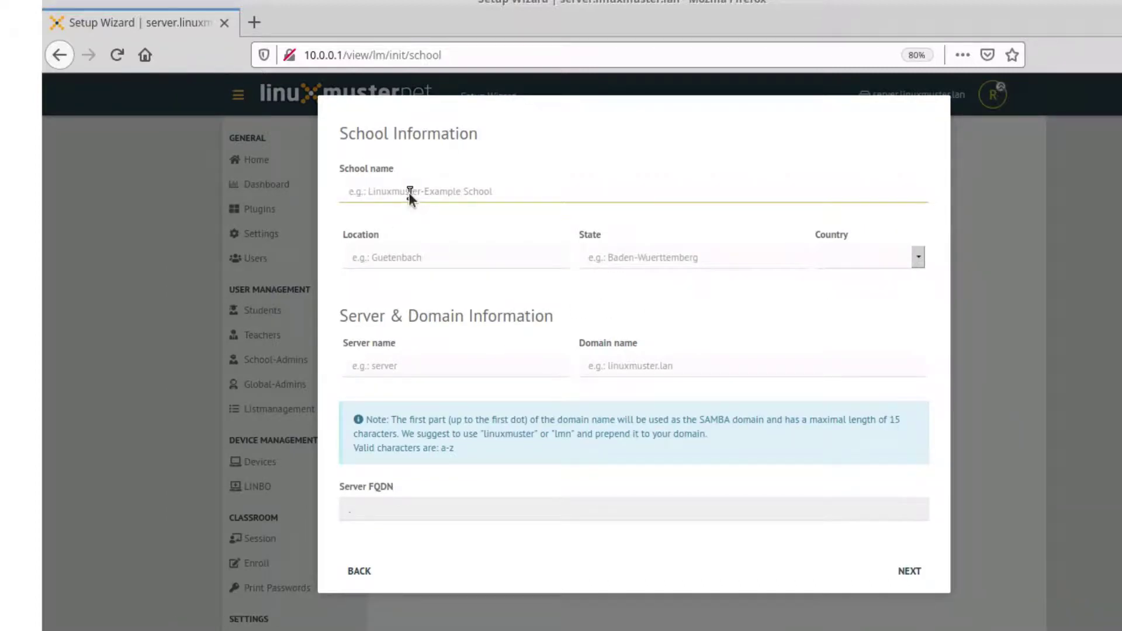
type("My School")
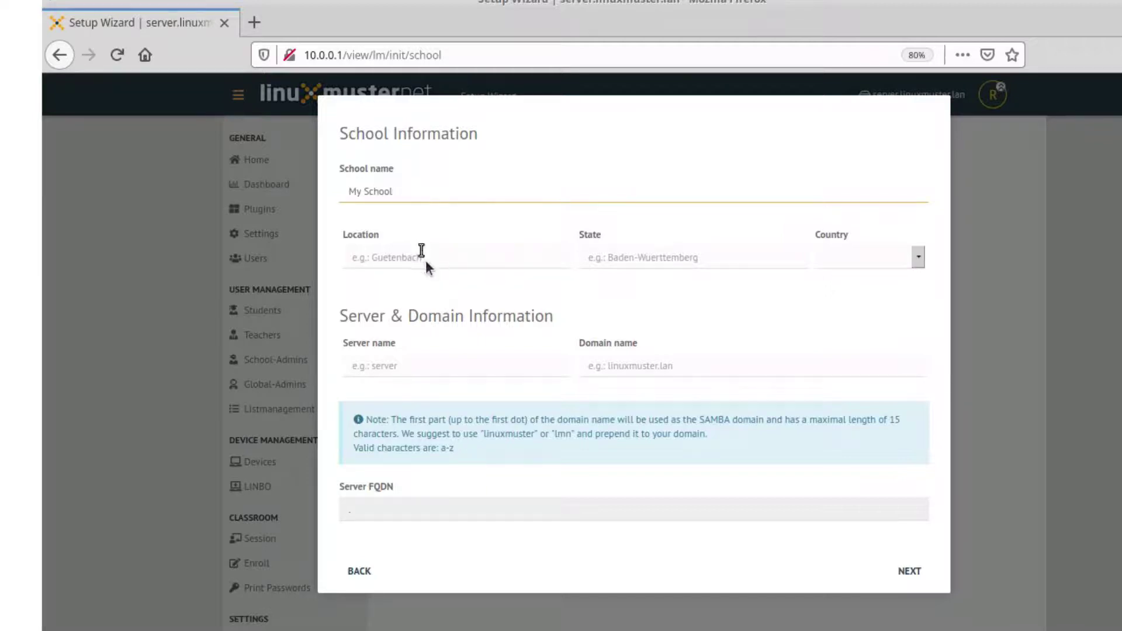
left_click(427, 259)
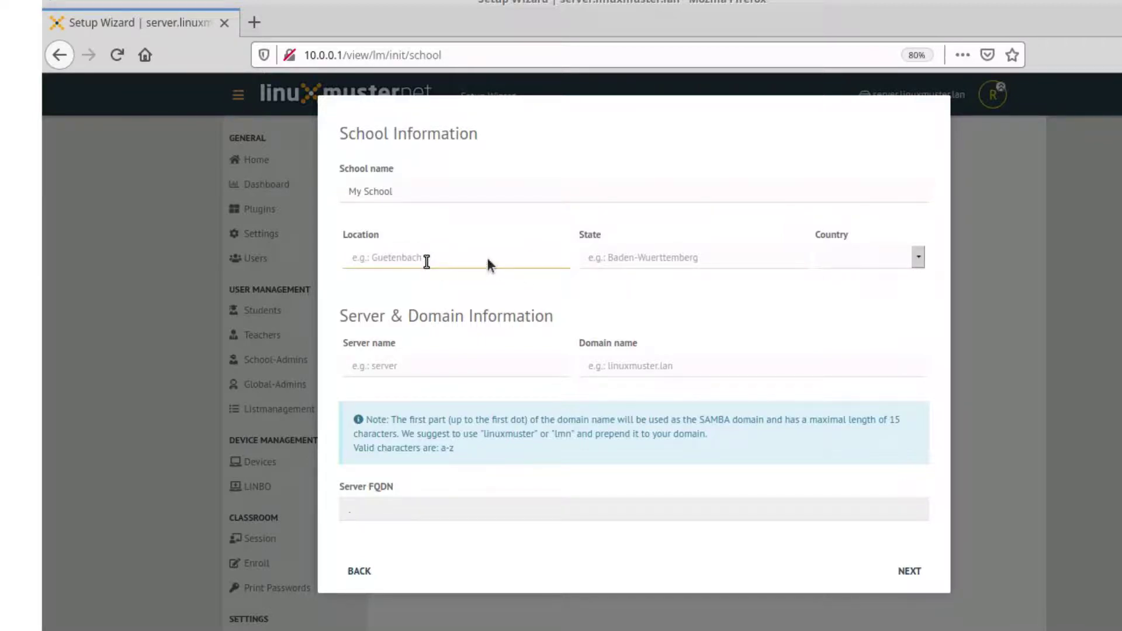
type("My City")
left_click(597, 257)
type("My State")
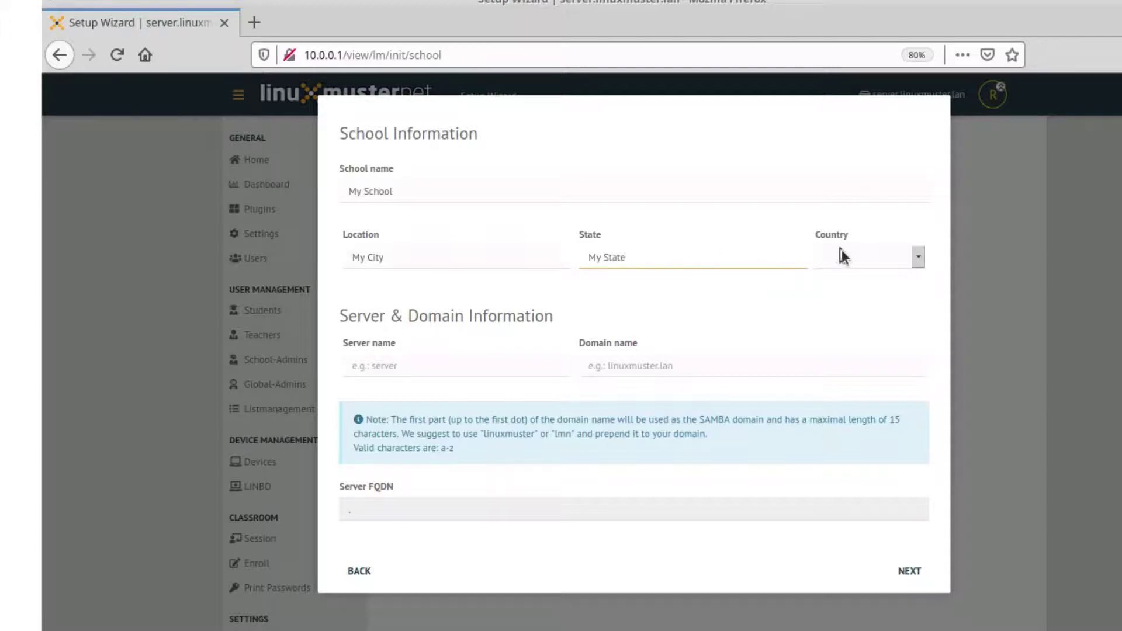
left_click(857, 257)
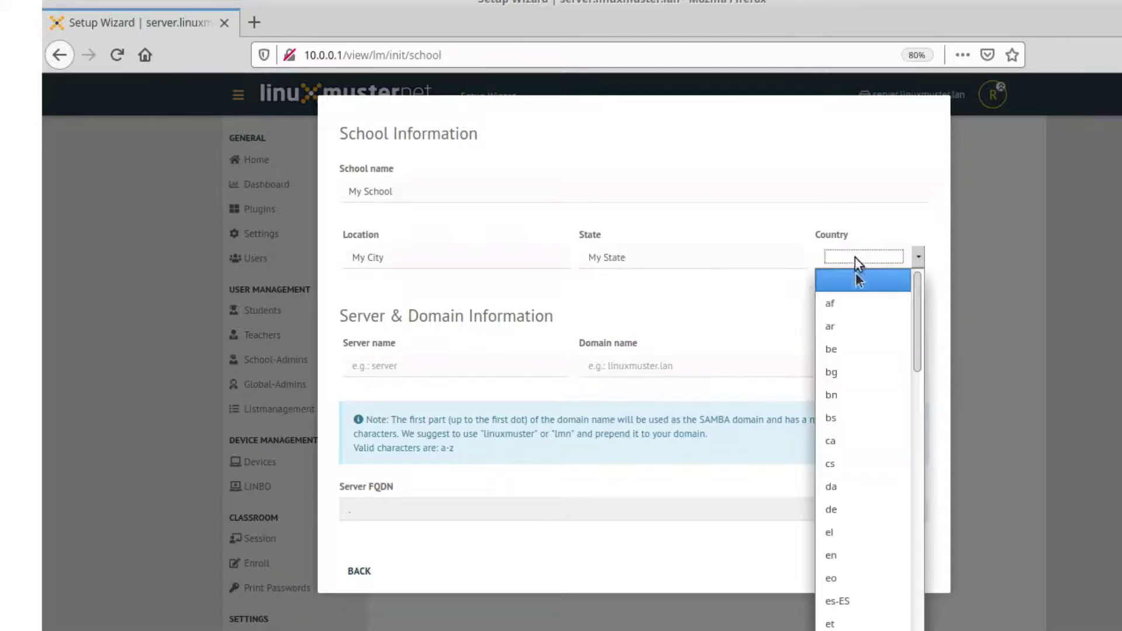
left_click(849, 553)
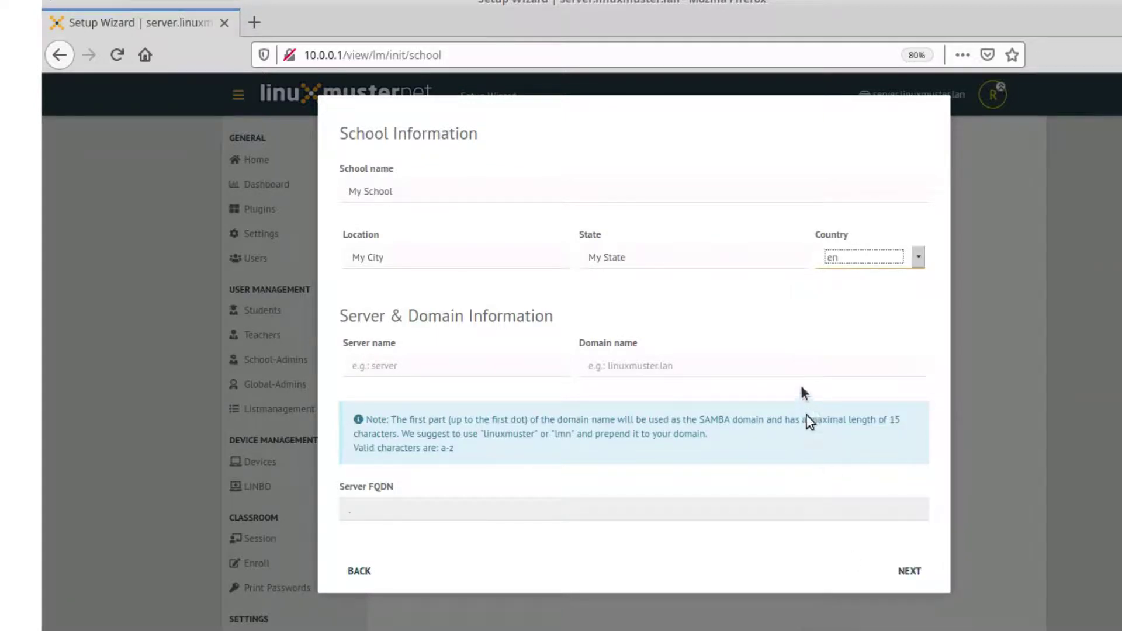
Step: Enter server name lmnv7 and domain ad.openschoolsolutions.org, then continue to account information
left_click(414, 368)
type("lmnv7")
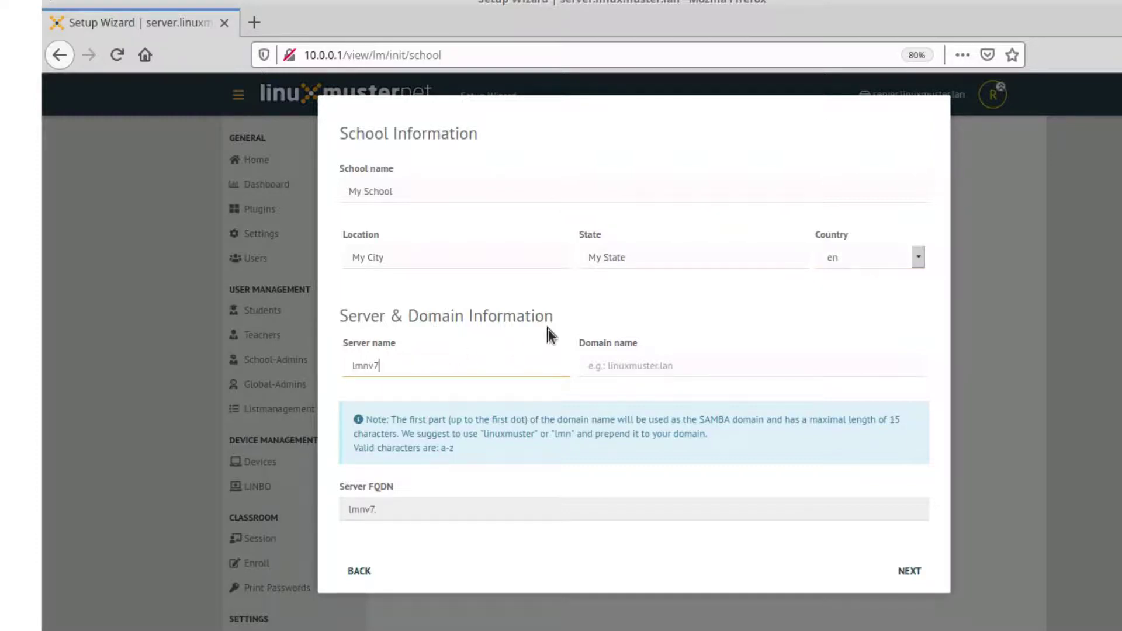
key("Tab")
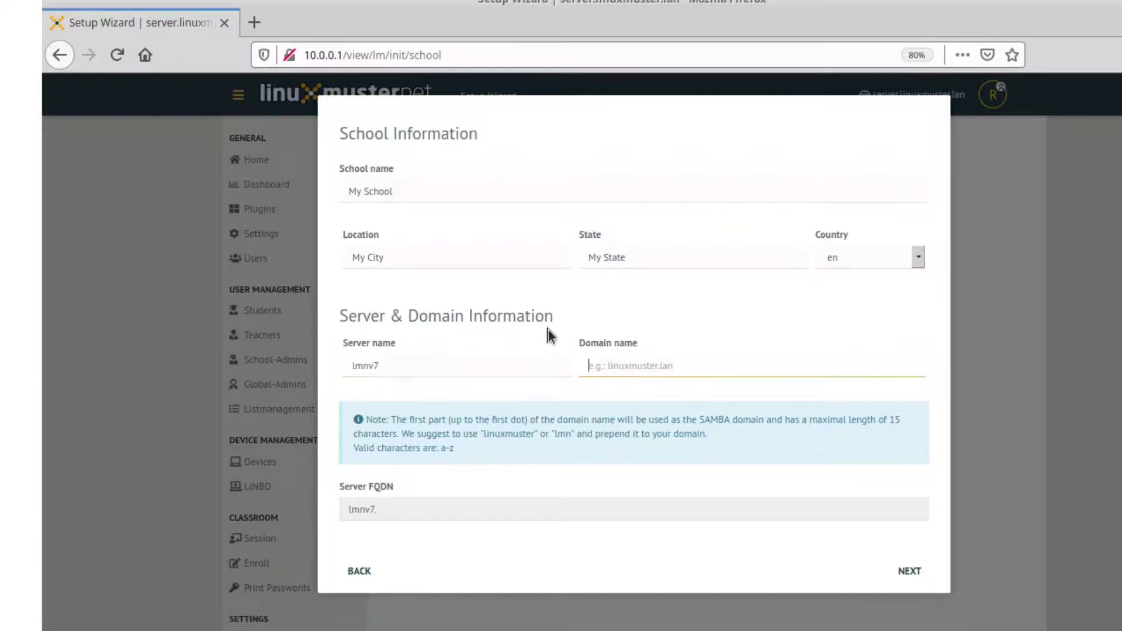
type("ad.opppenschu")
key("BackSpace")
key("BackSpace")
key("BackSpace")
key("BackSpace")
key("BackSpace")
key("BackSpace")
key("BackSpace")
key("BackSpace")
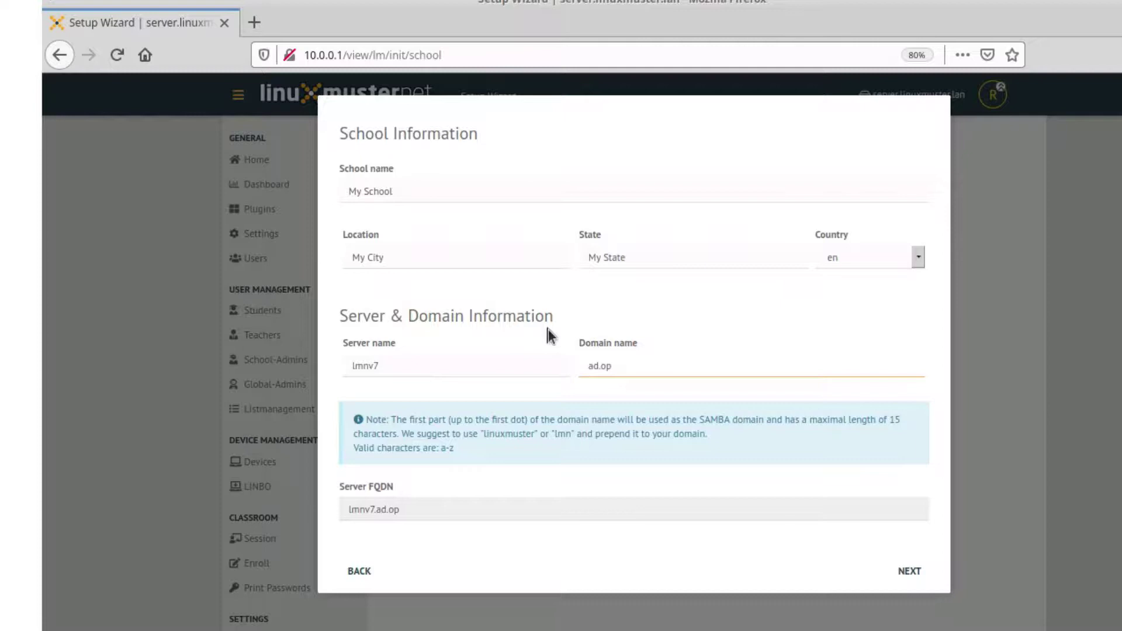
type("enschoolsolutions")
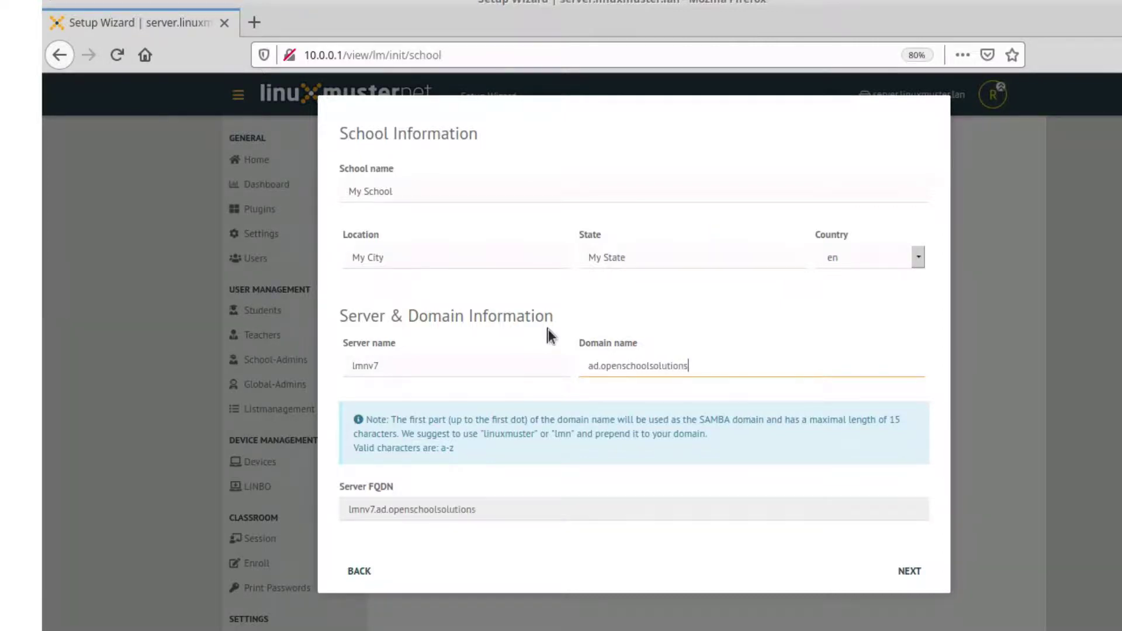
type(".org")
left_click(908, 571)
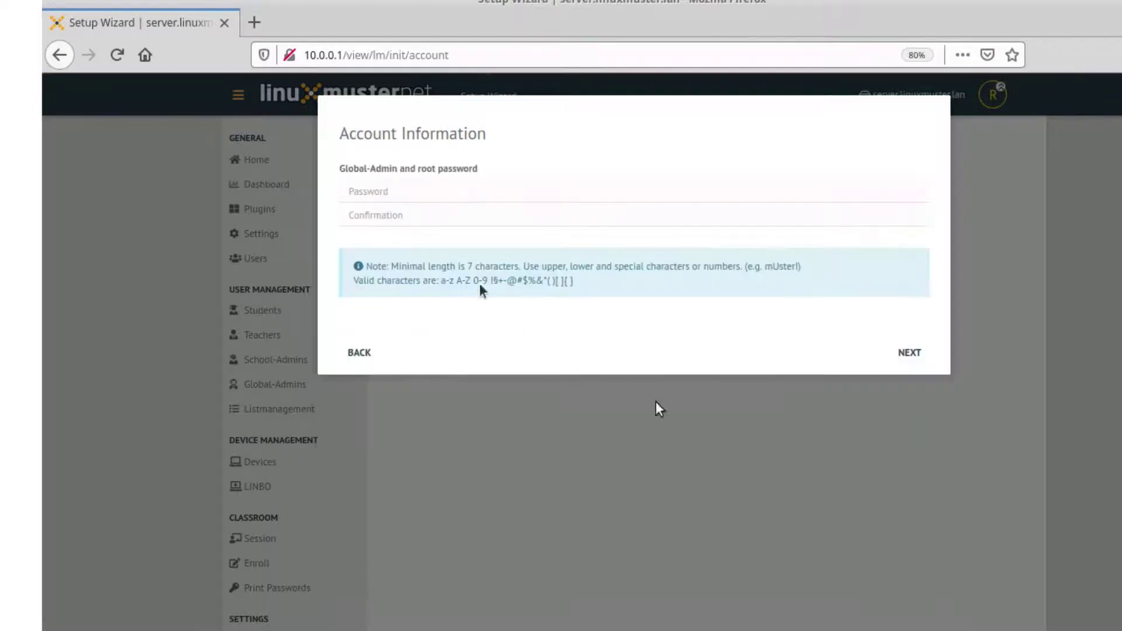
Step: Paste the admin password into Password and Confirmation, then continue to external services
left_click(406, 191)
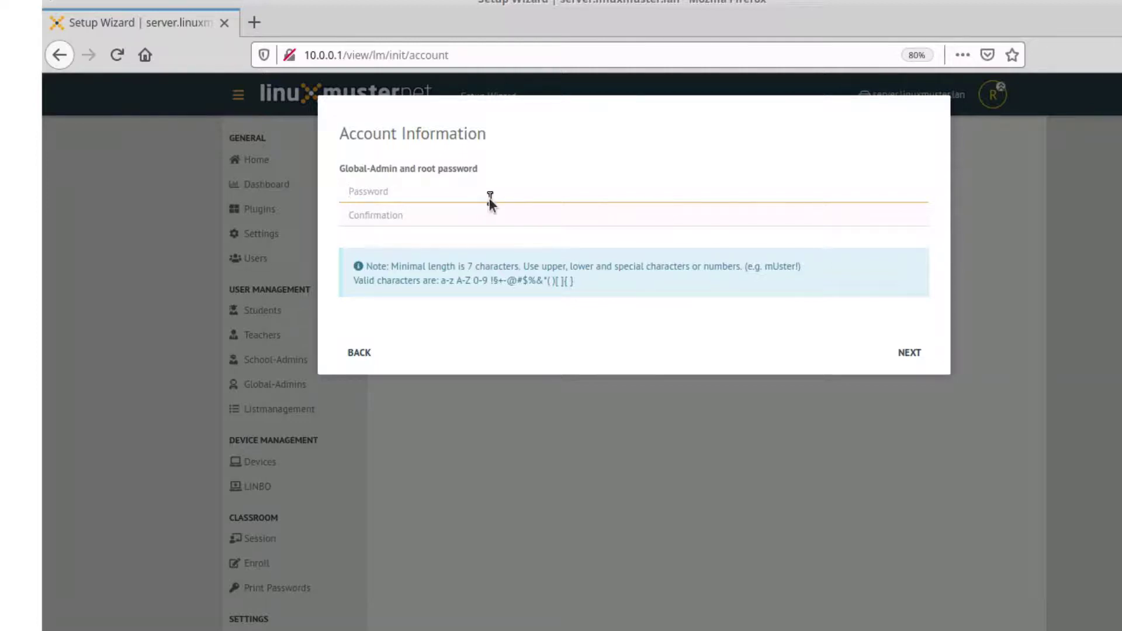
key("ctrl+v")
key("Tab")
key("ctrl+v")
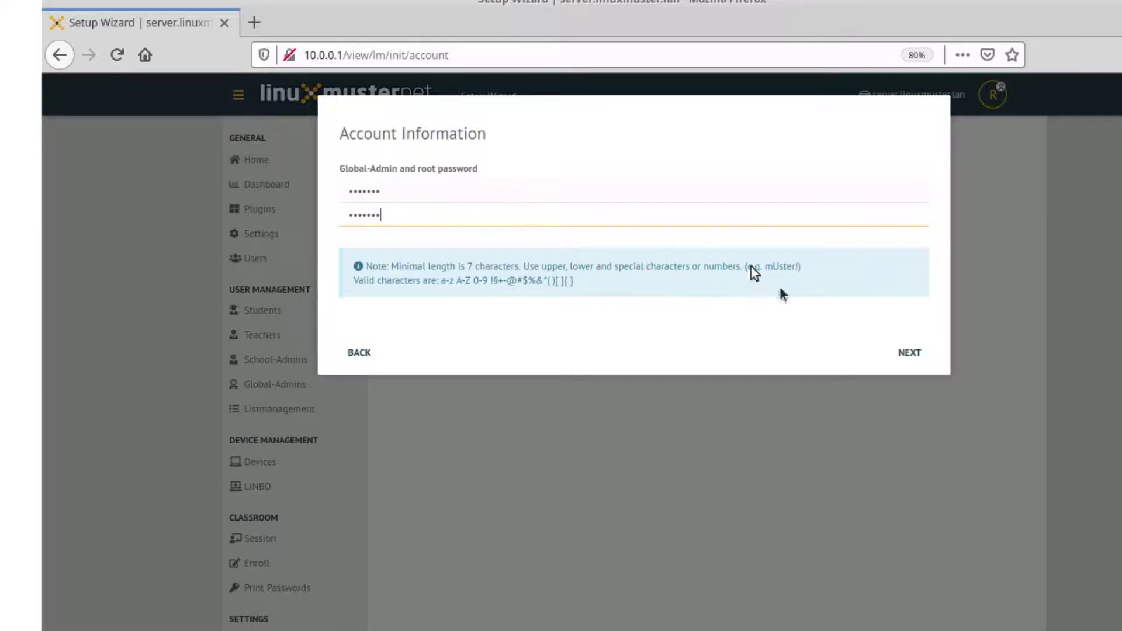
left_click(910, 356)
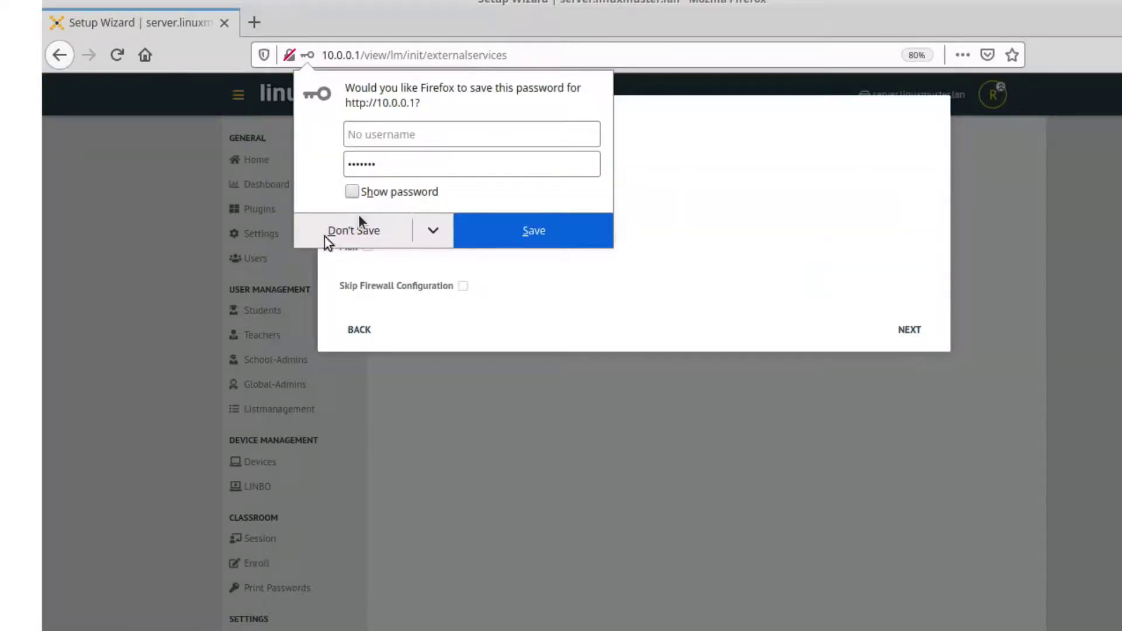
Step: Decline Firefox's save-password prompt and continue with OPSI, Docker and Mail unselected
left_click(352, 231)
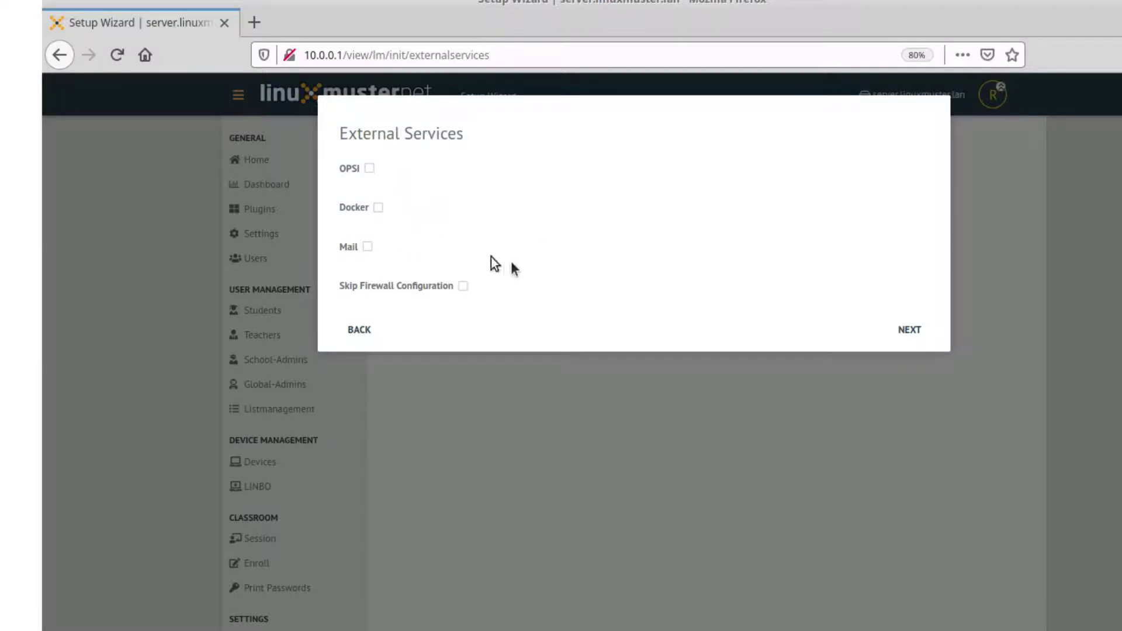
left_click(913, 333)
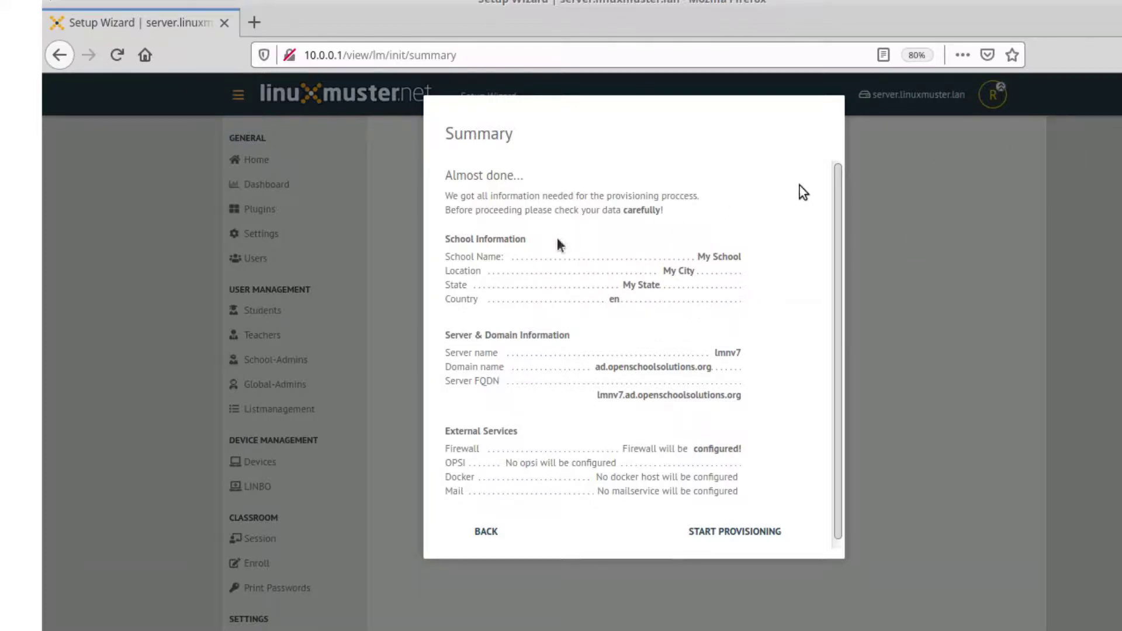
Step: Scroll the Summary to review My School, server lmnv7 and FQDN lmnv7.ad.openschoolsolutions.org
scroll(531, 236, "down", 1)
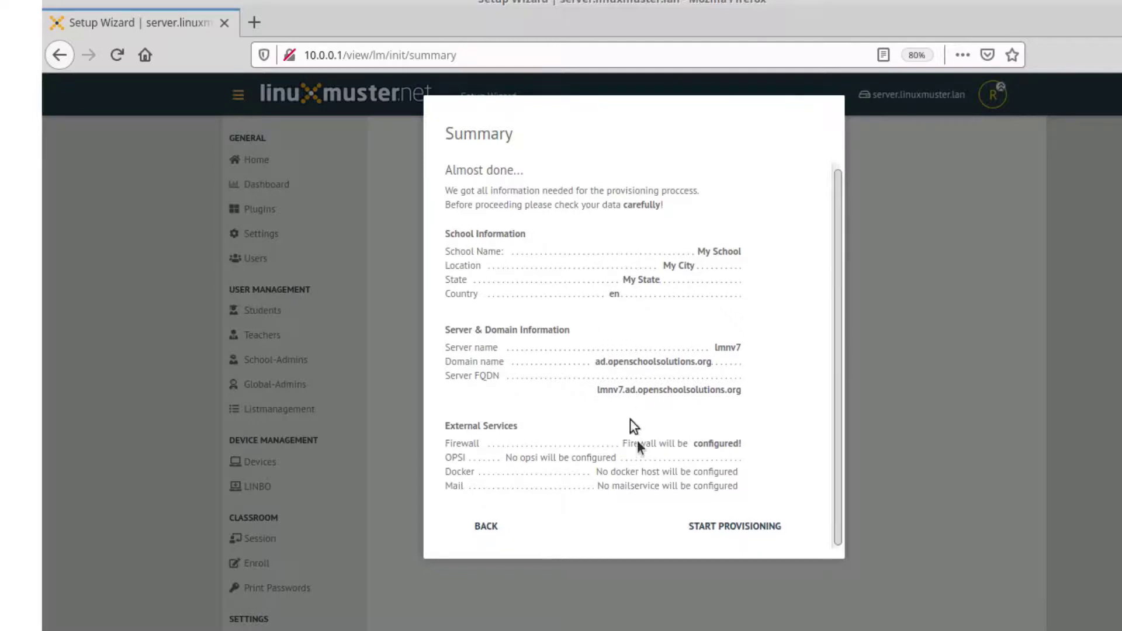
Step: Start provisioning with the summarized settings and reload the page until the setup log finishes
left_click(763, 529)
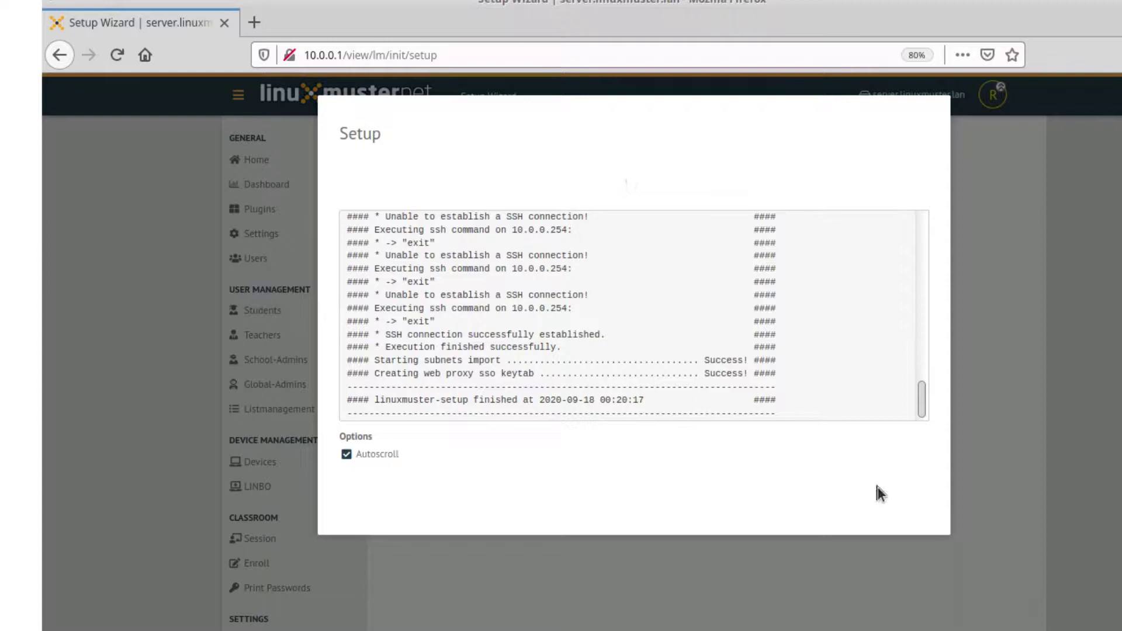
left_click(118, 54)
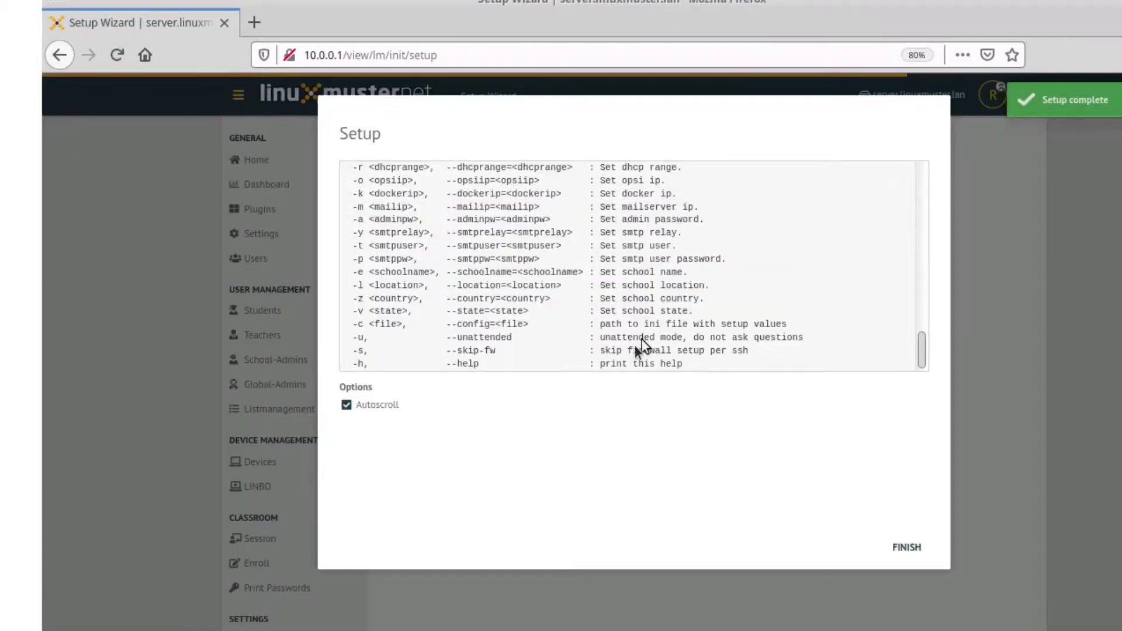
Step: Finish the setup wizard and close the Setup complete notice so the WebUI restarts
left_click(906, 547)
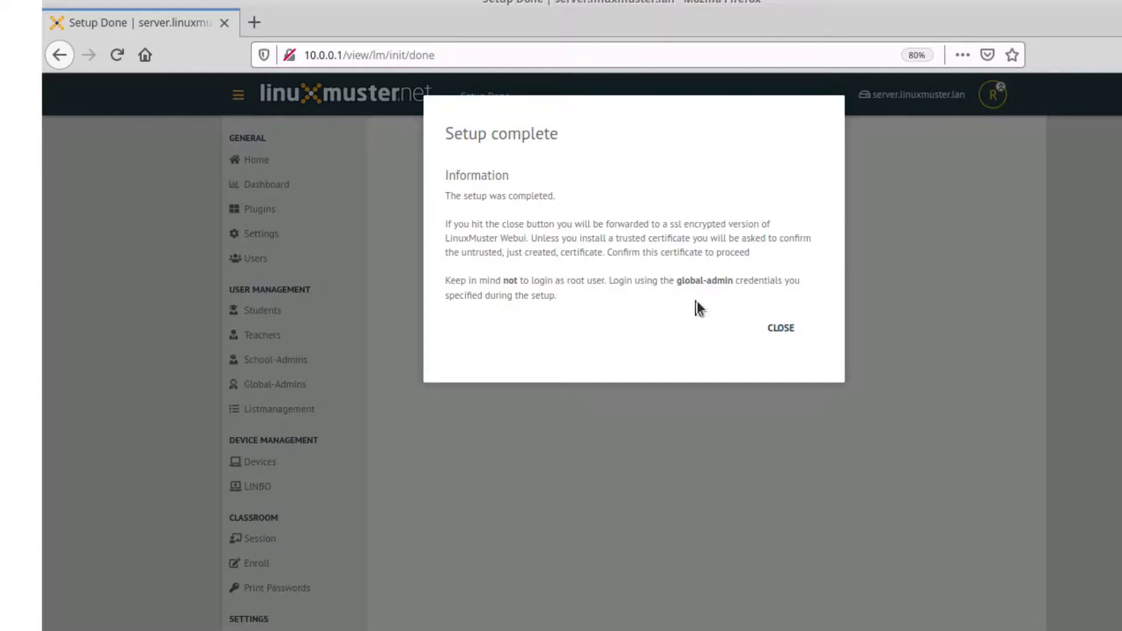
left_click(789, 330)
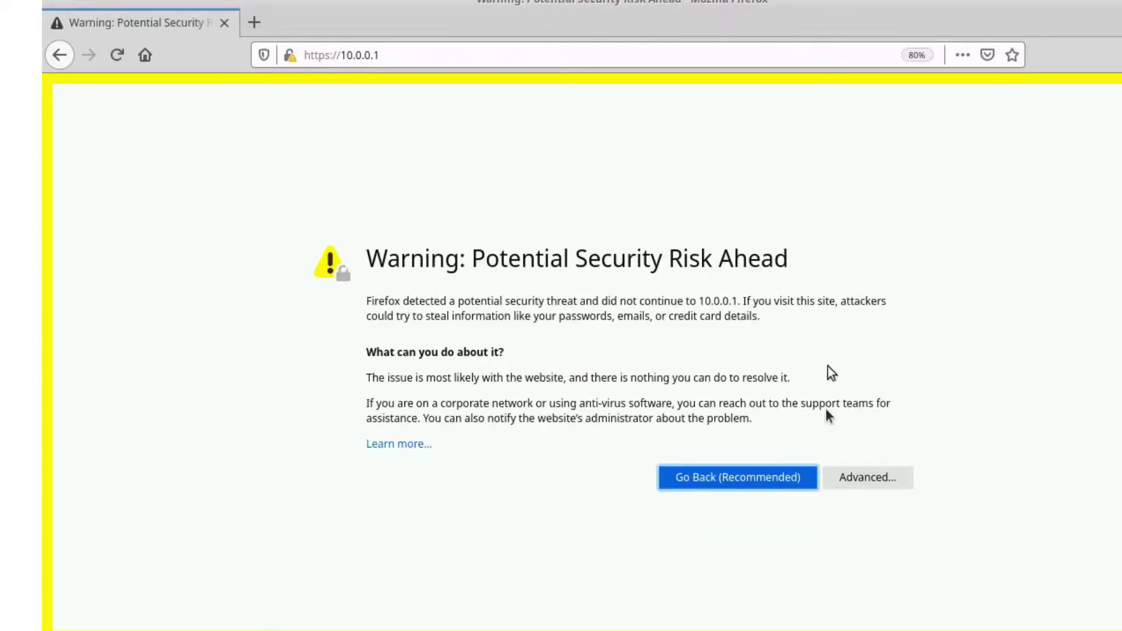
Step: Accept the self-signed certificate for 10.0.0.1 and log in as global-admin with its password
left_click(870, 477)
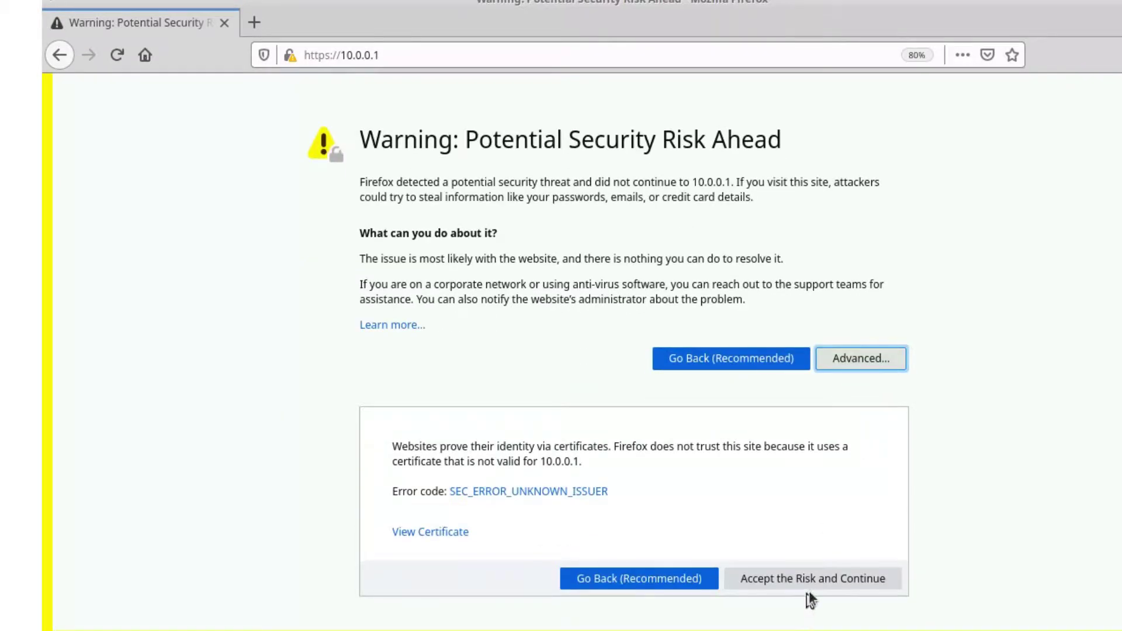
left_click(811, 586)
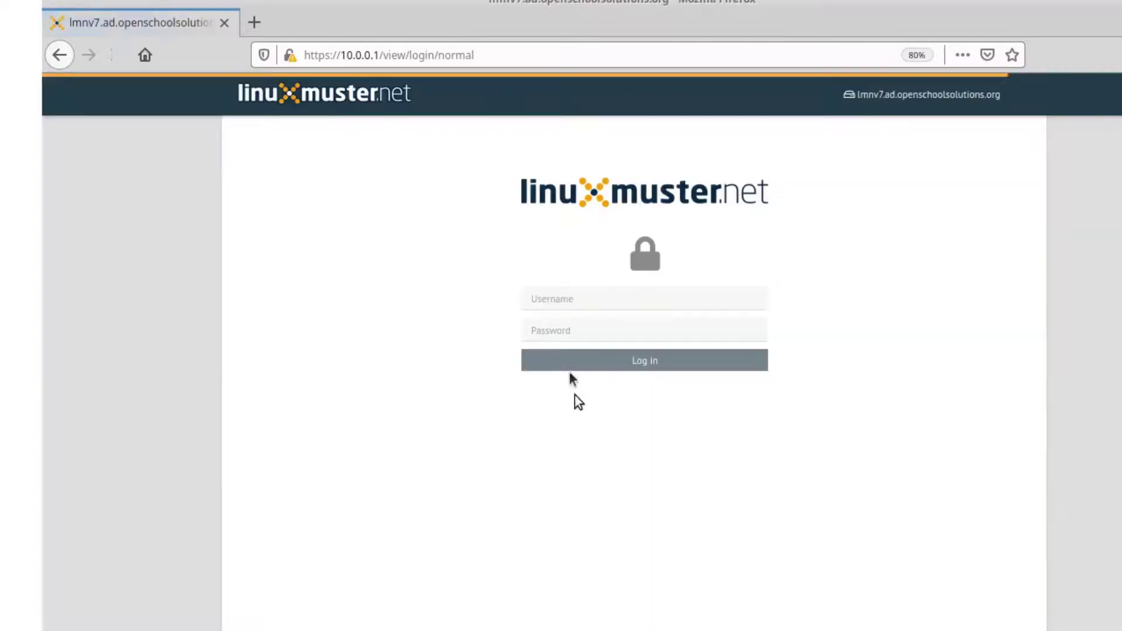
left_click(602, 300)
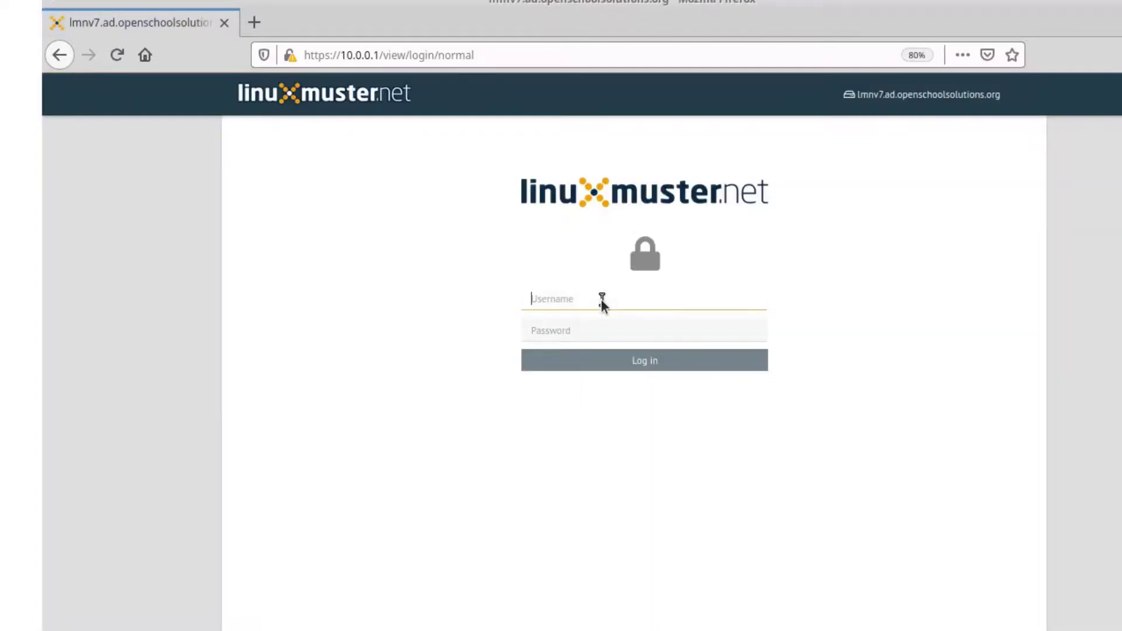
type("global-admin")
key("Tab")
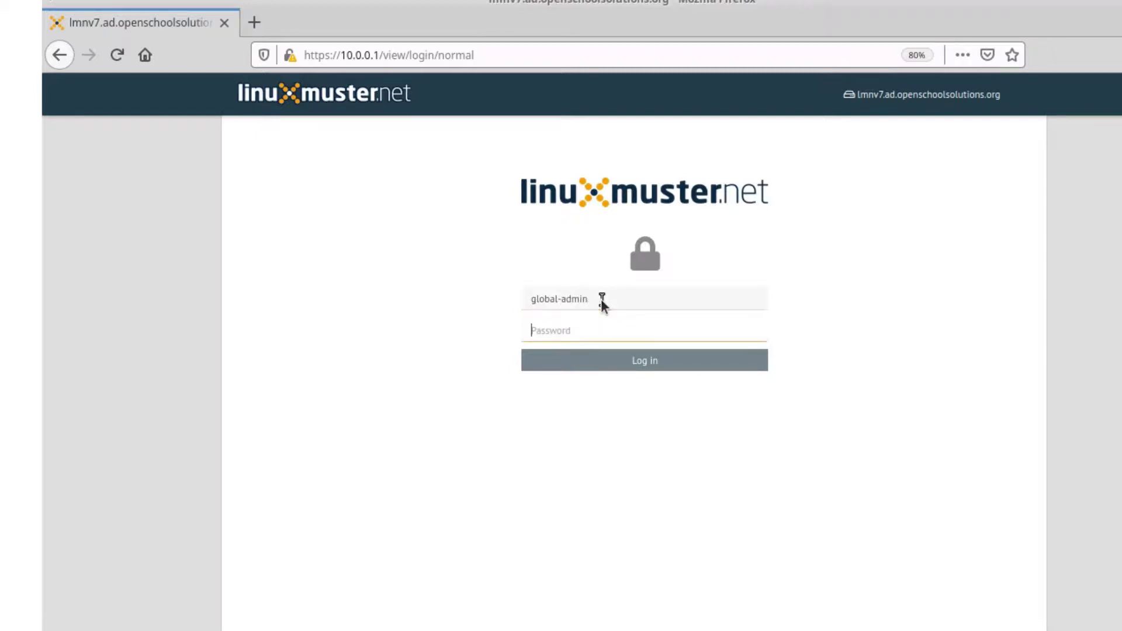
type("Muster!")
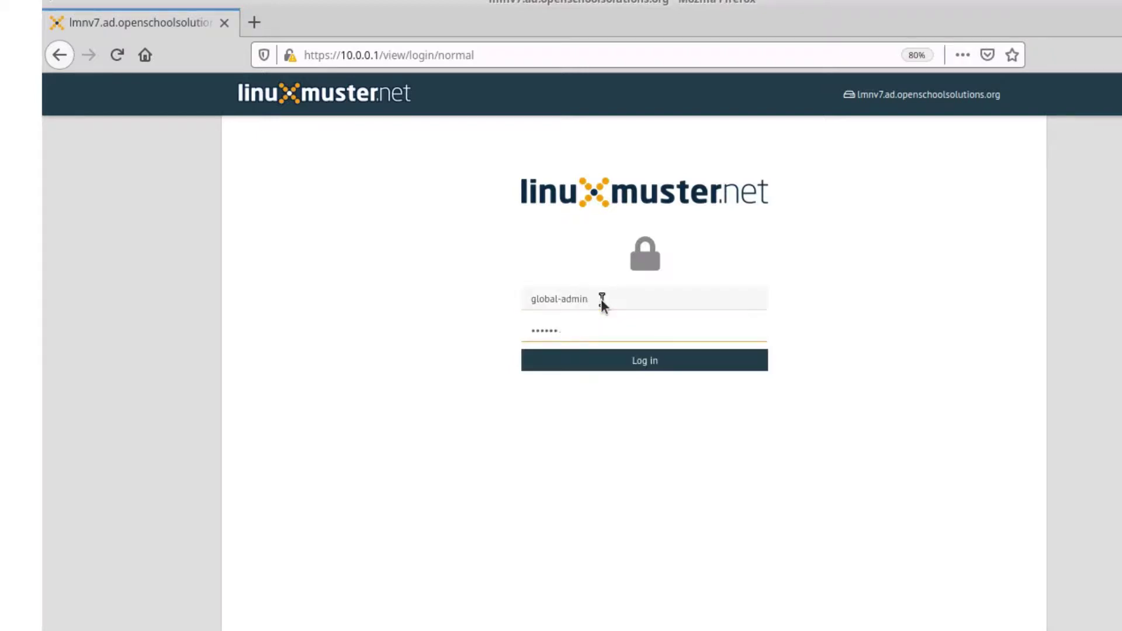
left_click(619, 365)
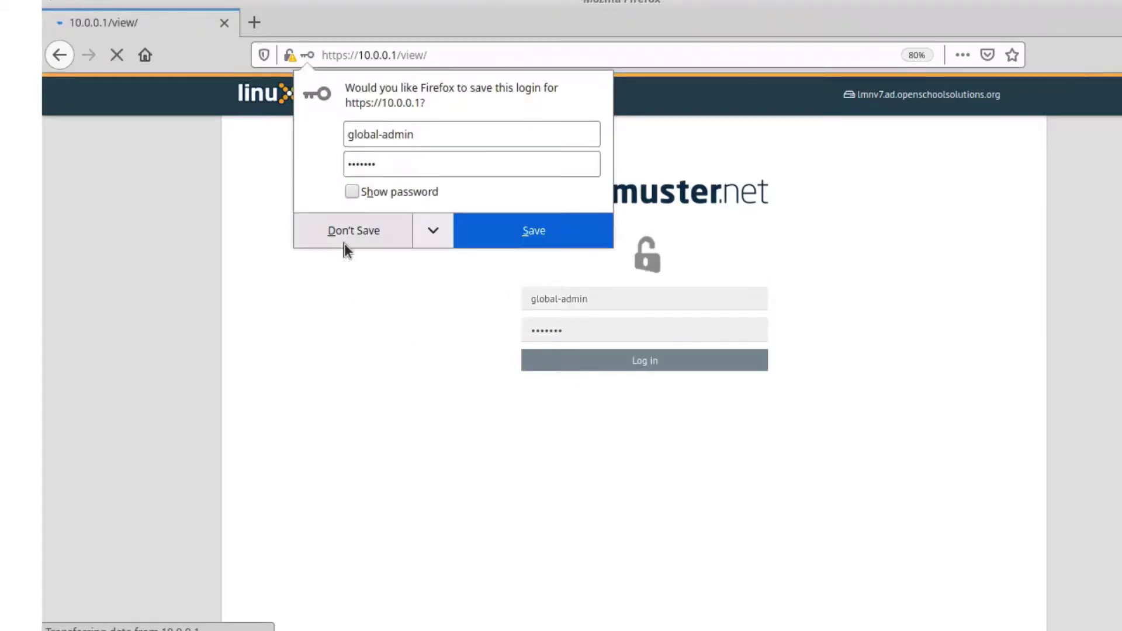
Step: Decline saving the global-admin login in Firefox and let the welcome page load
left_click(344, 245)
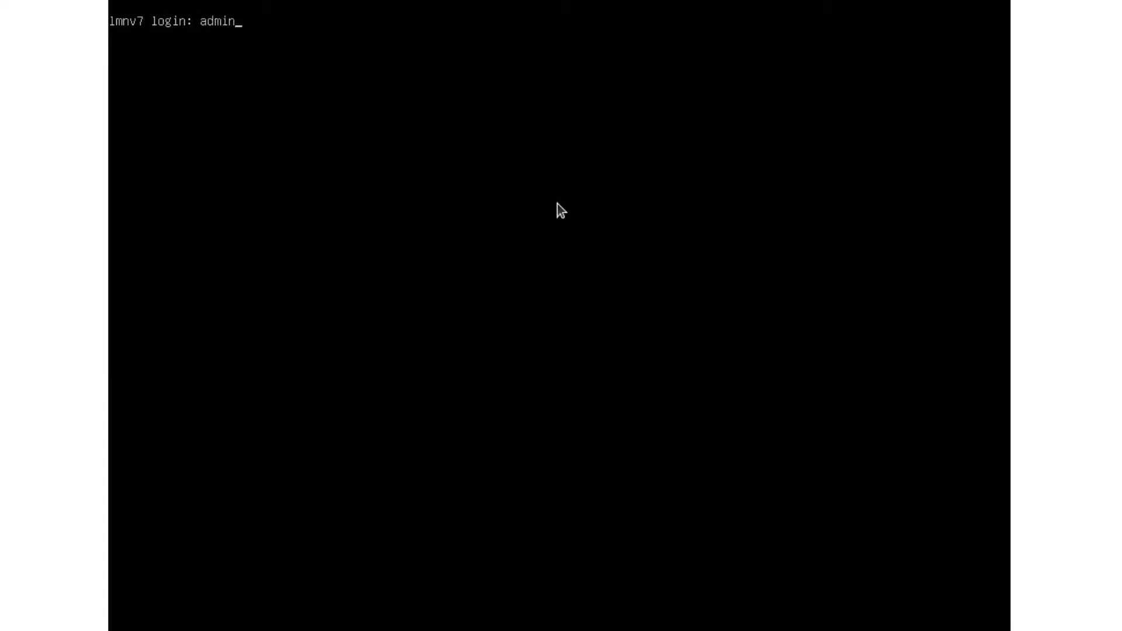
Step: Log in to the lmnv7 console as admin1ocal and become root with sudo -i
type("ocal")
key("Return")
key("Return")
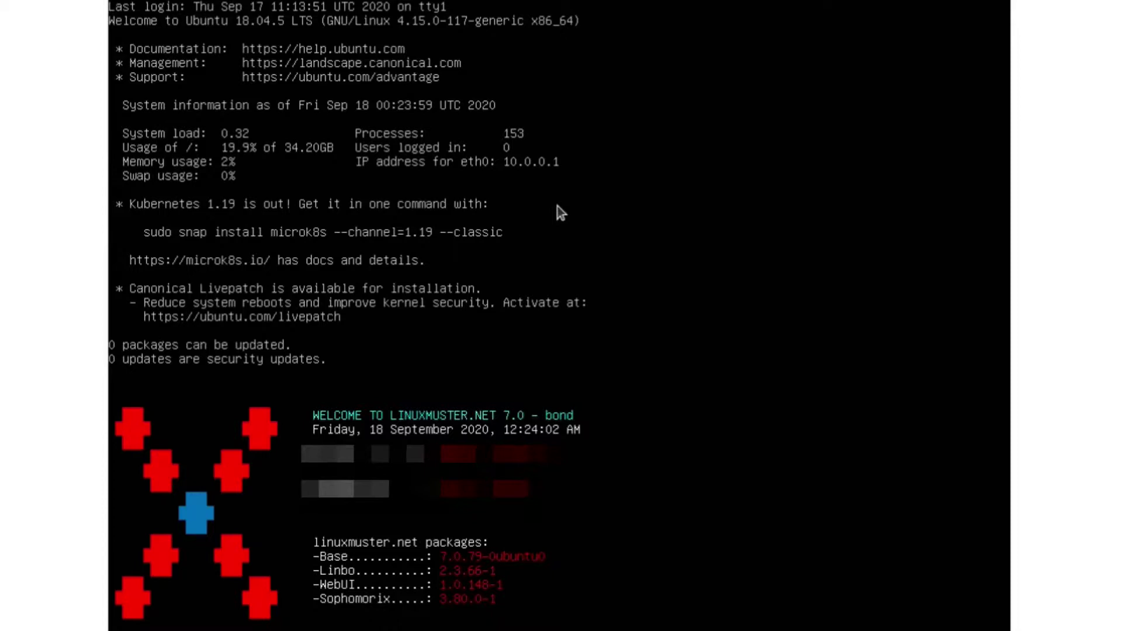
type("sudo -i")
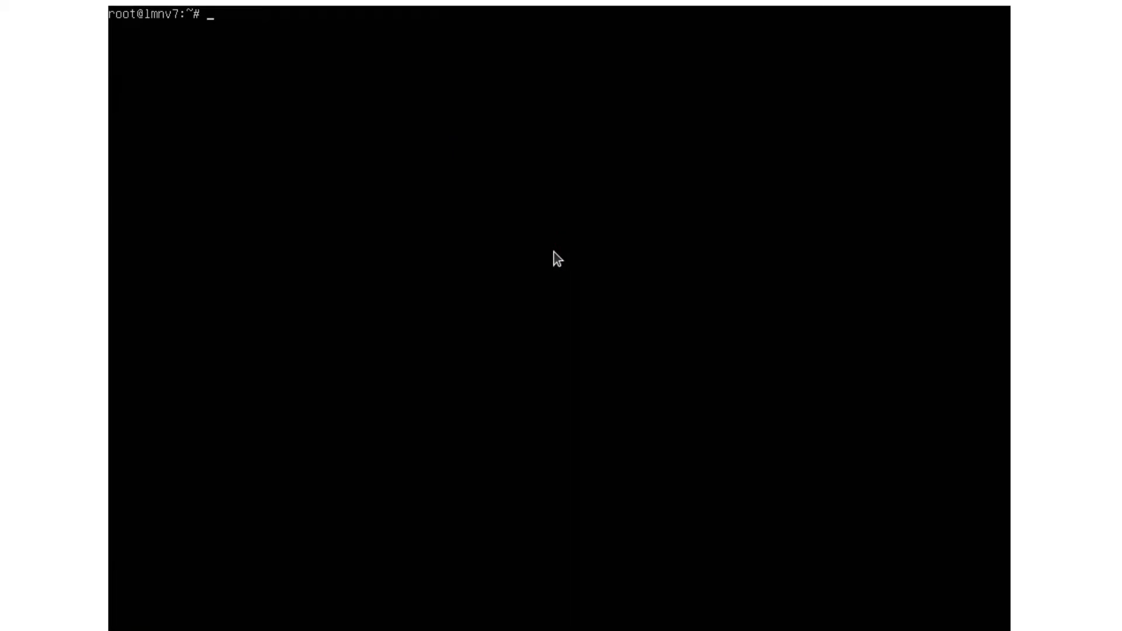
Step: List all linuxmuster-setup options by running linuxmuster-setup --help
type("linux")
key("Tab")
type("setup --help")
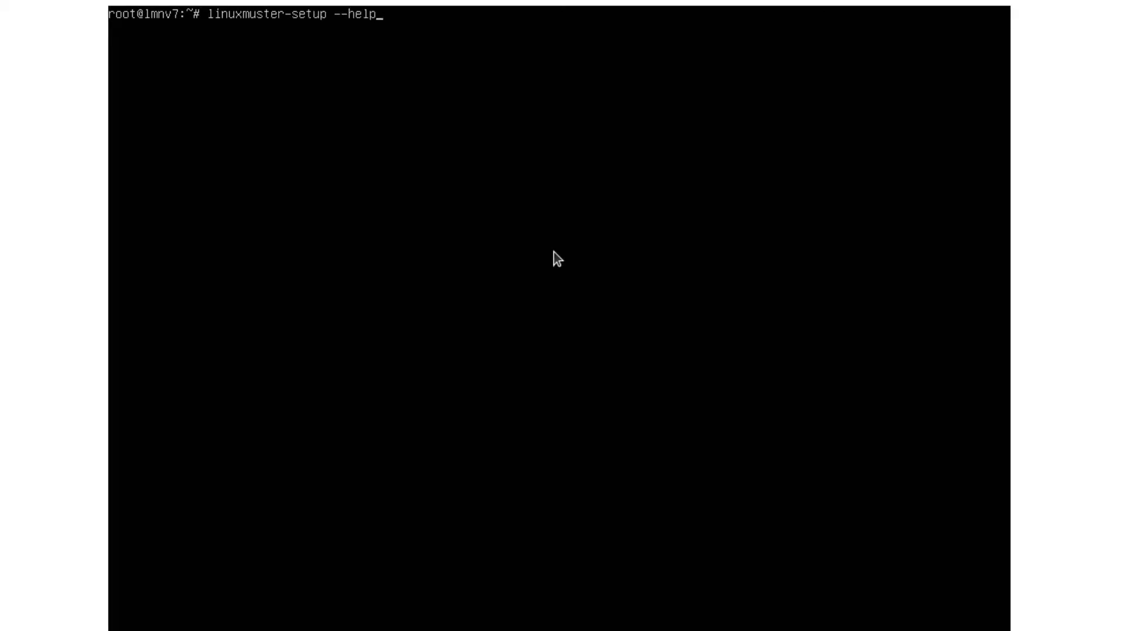
key("Return")
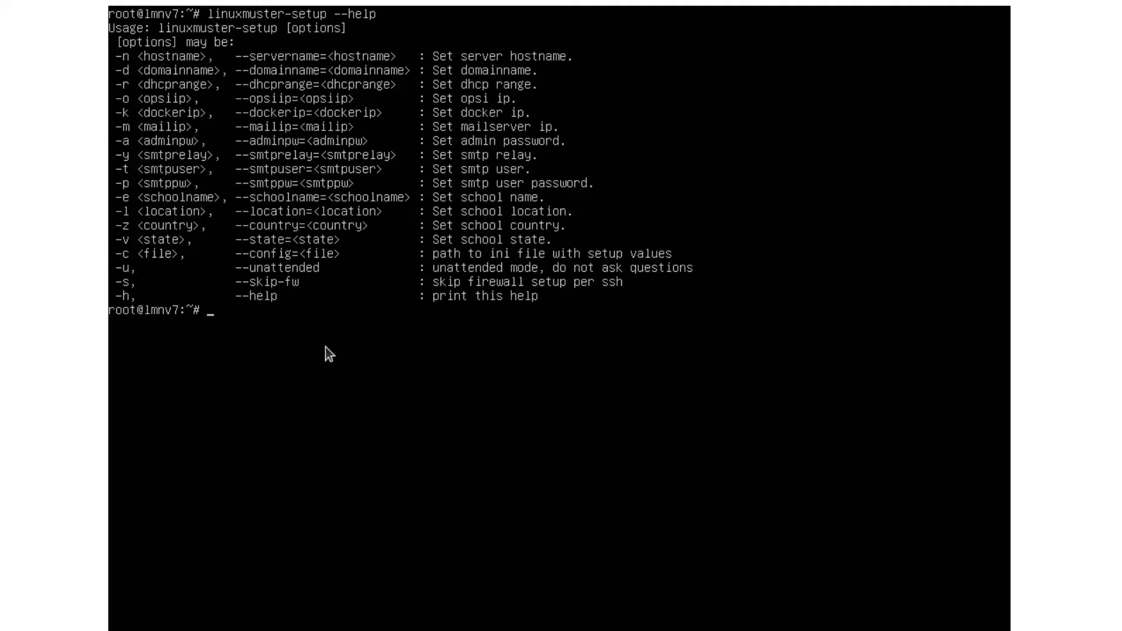
type("linumx")
key("BackSpace")
key("BackSpace")
Step: Launch linuxmuster-setup and replace the default hostname 'server' with lmnv7
type("x")
key("Tab")
type("s")
key("Tab")
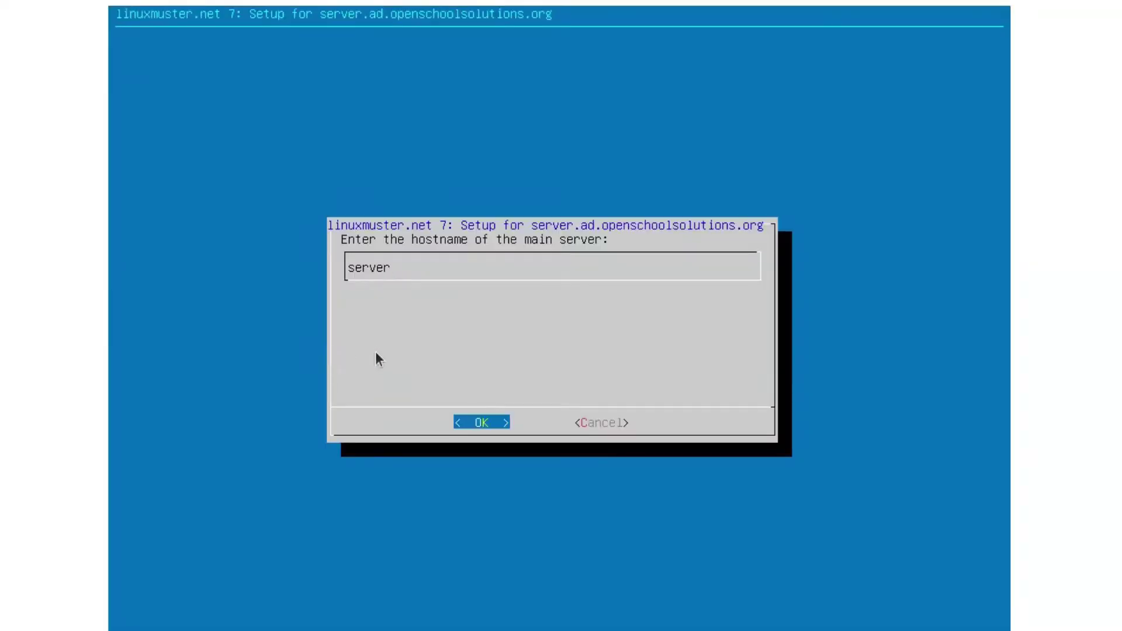
key("BackSpace")
key("BackSpace")
key("BackSpace")
key("BackSpace")
key("BackSpace")
key("BackSpace")
type("a")
key("BackSpace")
type("lmnv7")
key("Return")
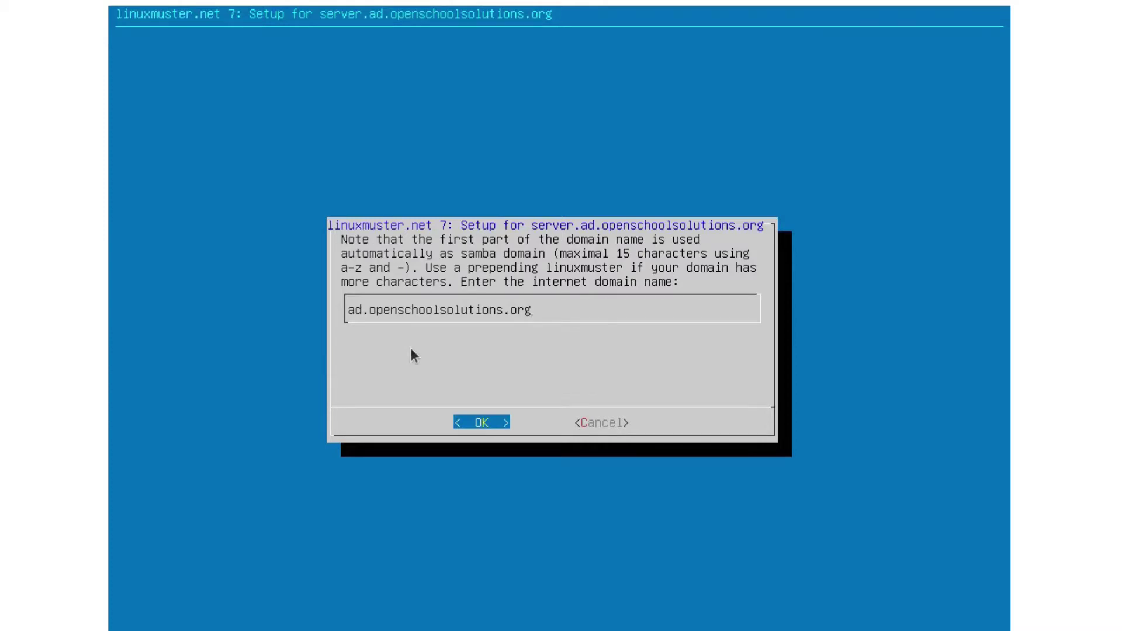
Step: Keep domain ad.openschoolsolutions.org and DHCP range 10.0.0.100-200, skip opsi, docker and mailserver, and set the admin password
key("Return")
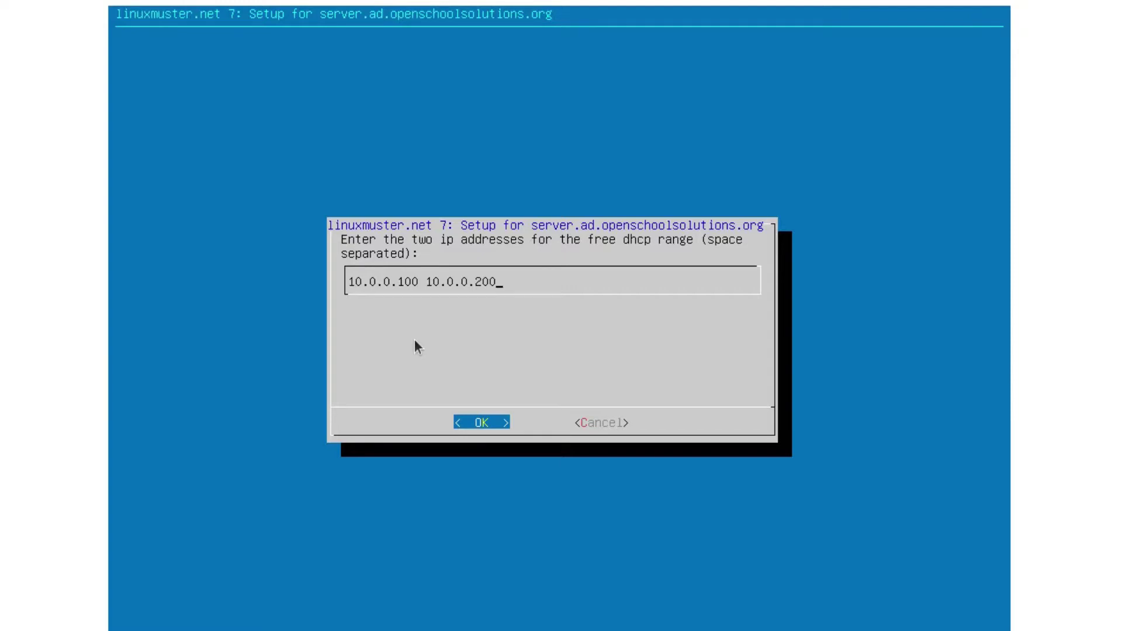
key("Return")
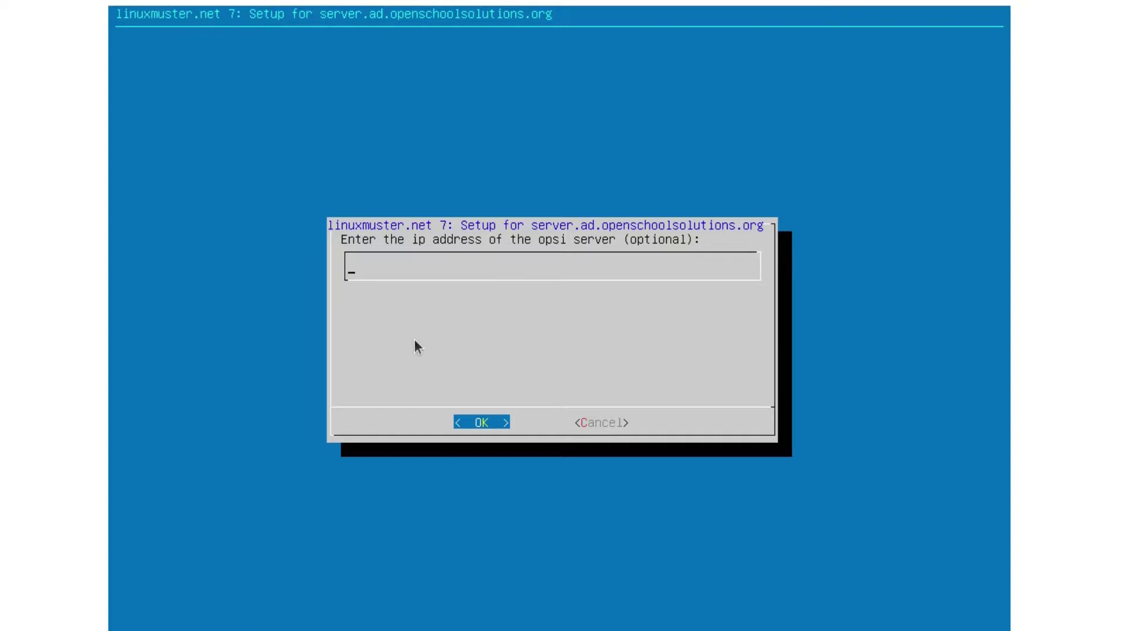
key("Return")
key("Return")
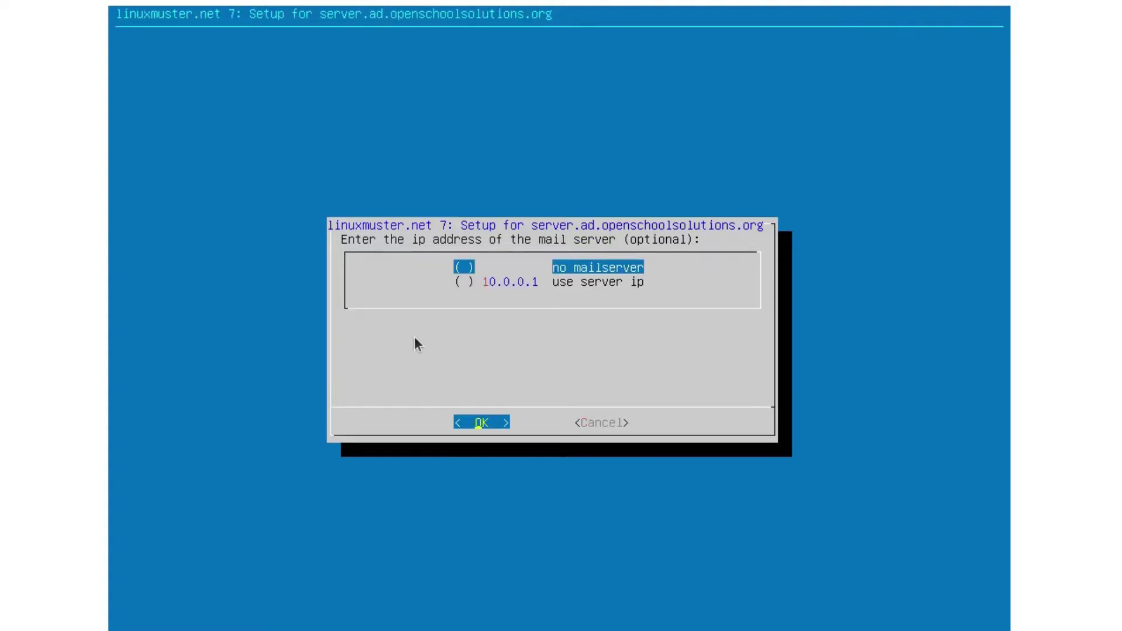
key("space")
key("Return")
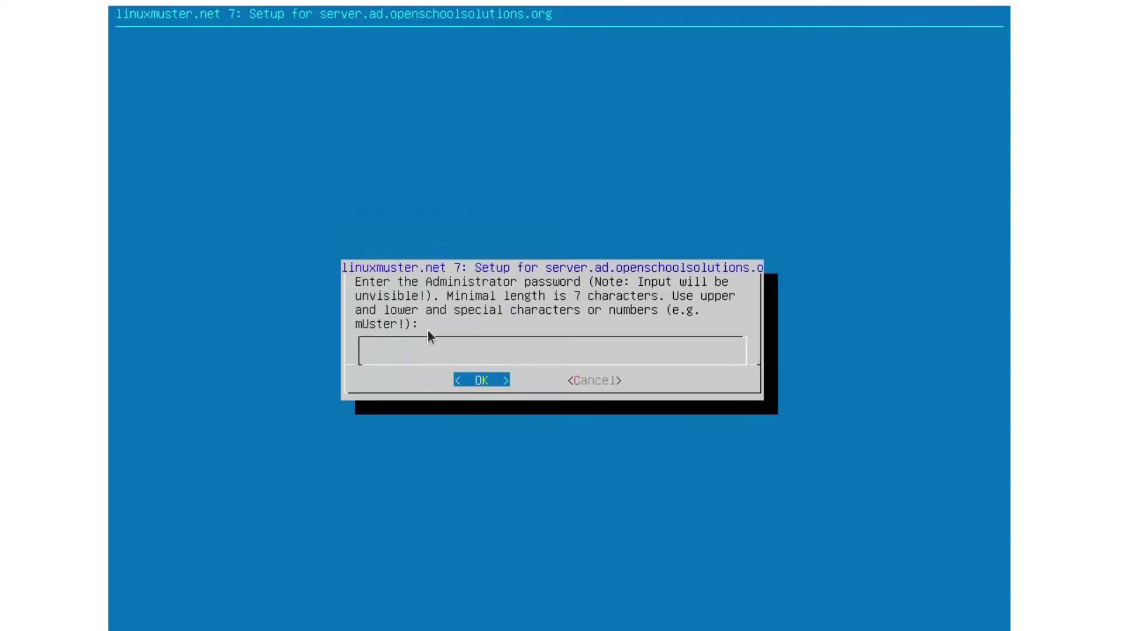
type("Muster!")
key("Return")
type("Muster!")
key("Return")
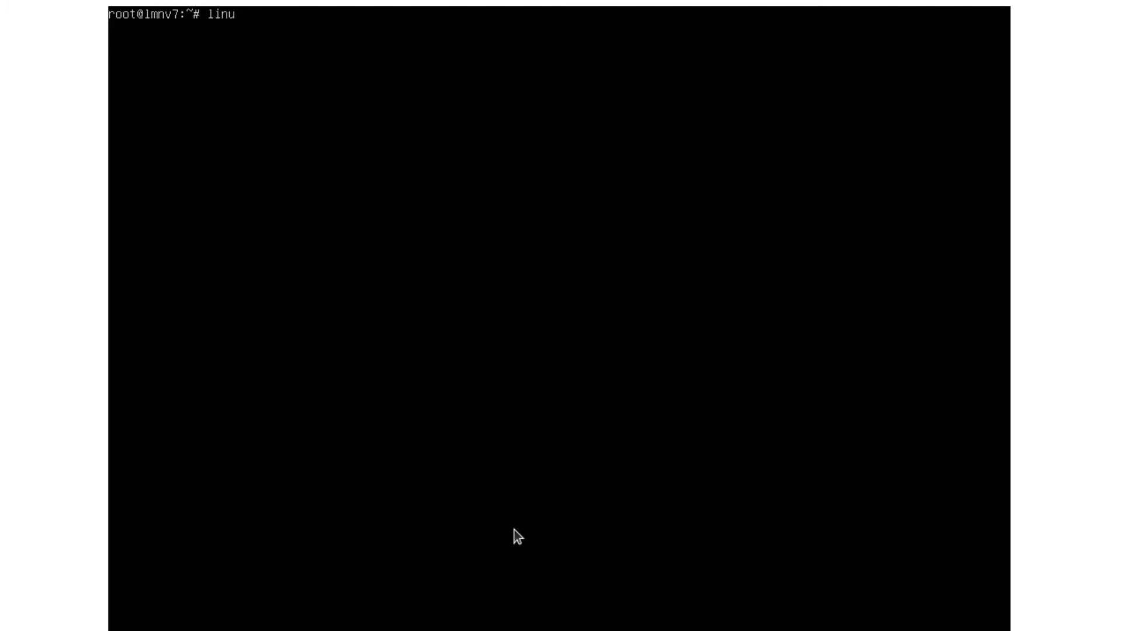
Step: Show linuxmuster-setup help again and enter 'linuxmuster-setup -s' to skip the firewall setup
type("muster-setup --help")
key("Return")
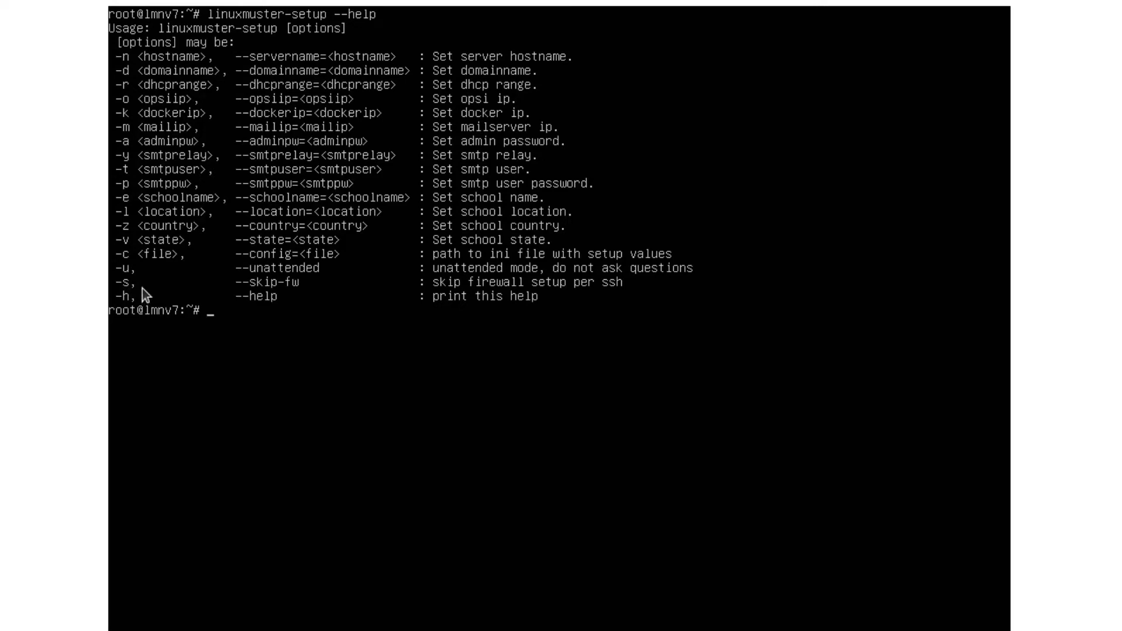
type("linux")
key("Tab")
type("setup --skip-fw")
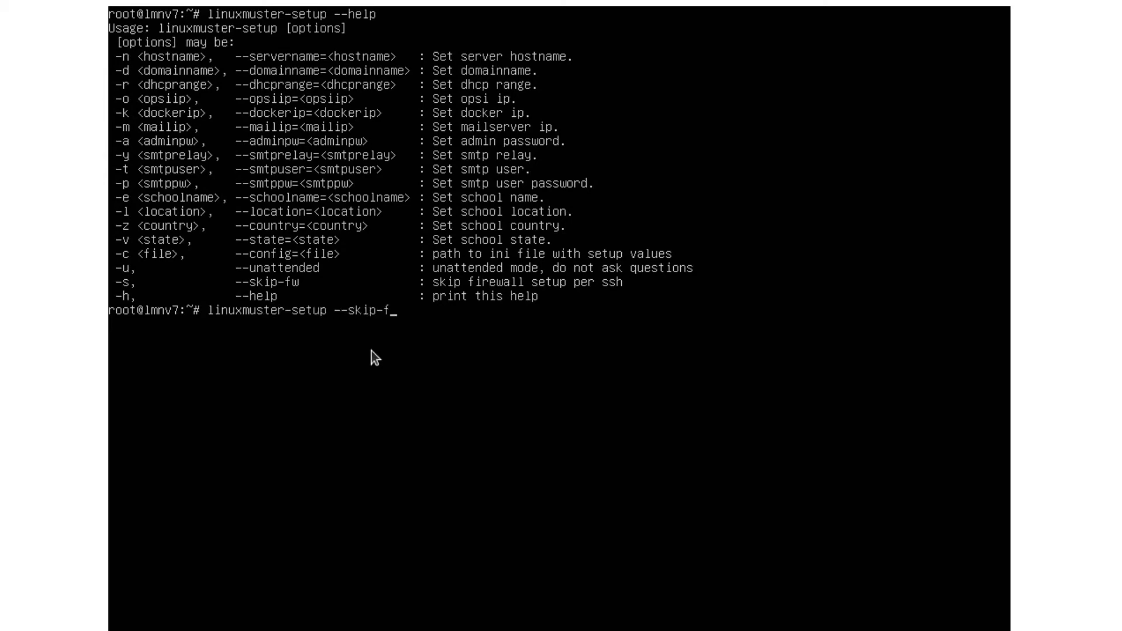
key("BackSpace")
key("BackSpace")
key("BackSpace")
key("BackSpace")
key("BackSpace")
key("BackSpace")
key("BackSpace")
key("BackSpace")
type("s")
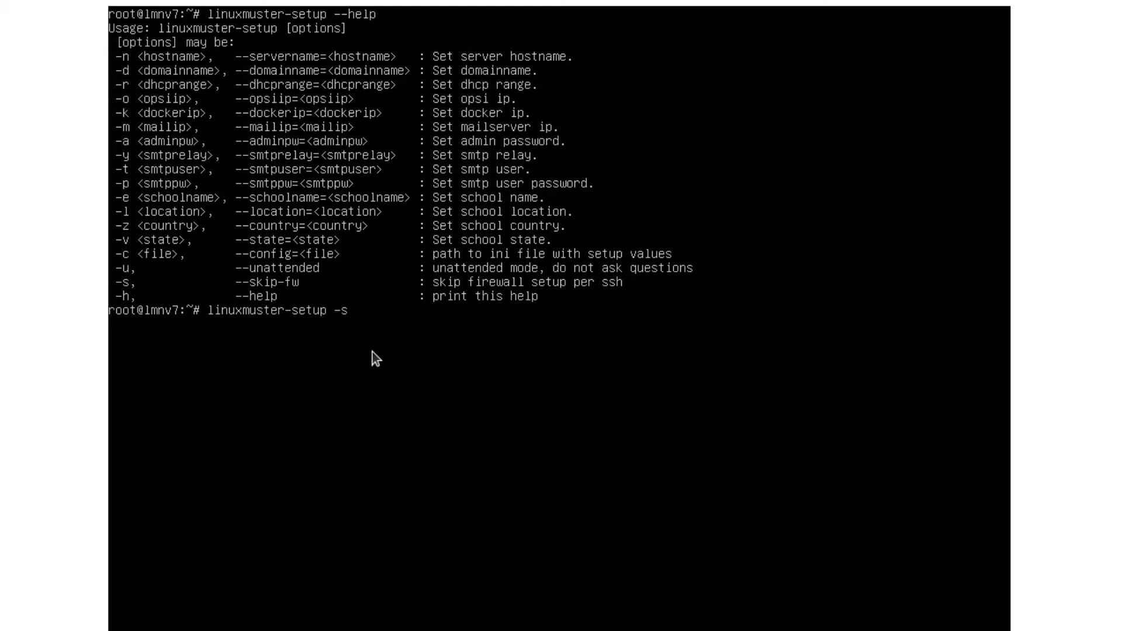